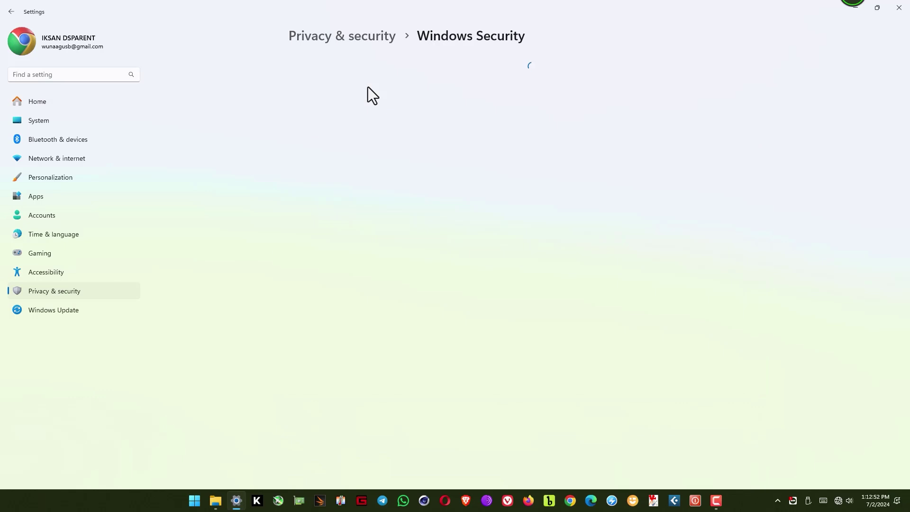
Check that real-time protection is off in the Virus & threat protection settings of Windows Security, and close the open windows
{"action": "left_click", "coordinate": [343, 143]}
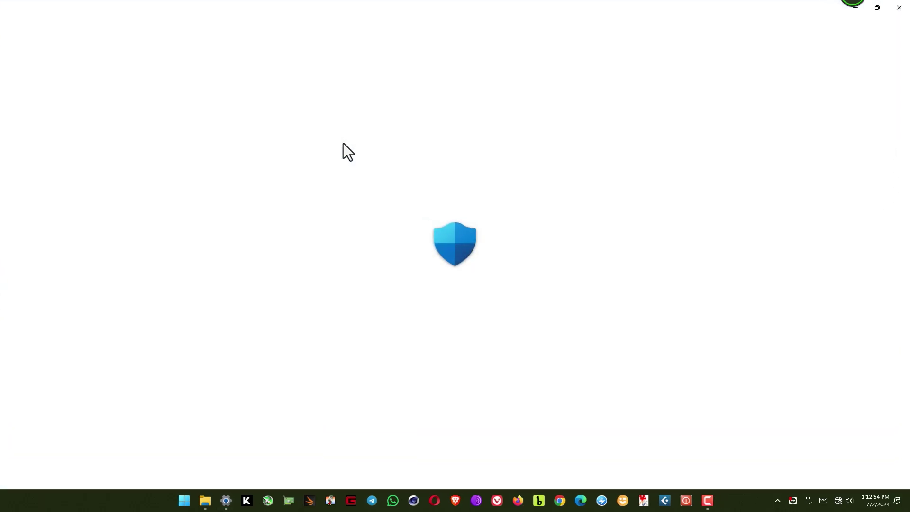
{"action": "left_click", "coordinate": [198, 332]}
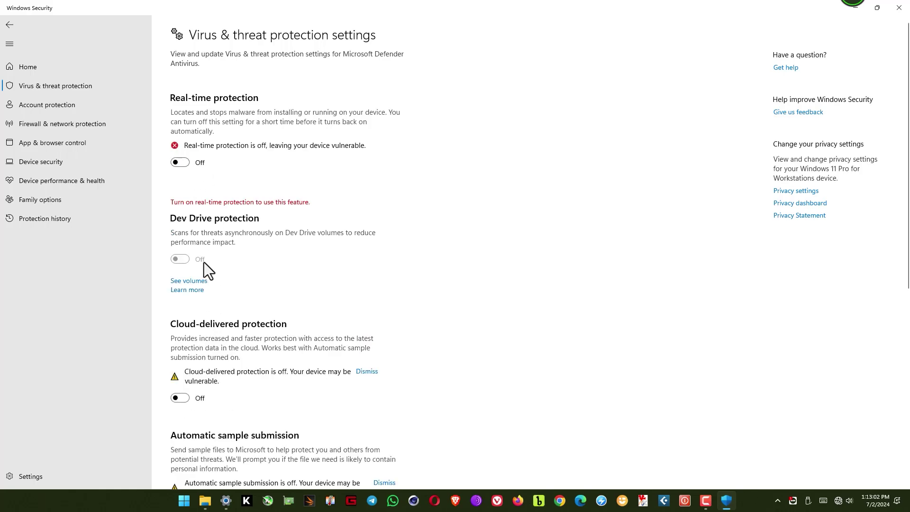
{"action": "left_click", "coordinate": [899, 8]}
{"action": "left_click", "coordinate": [898, 8]}
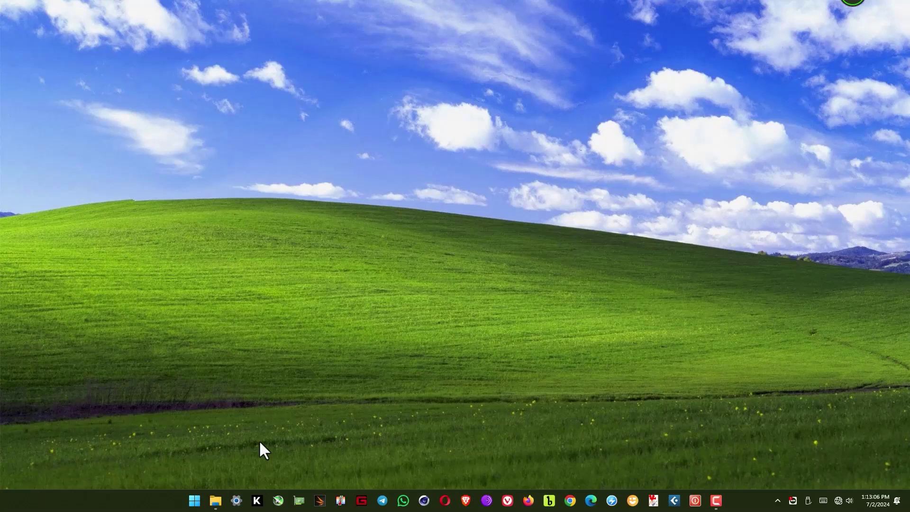
Open the VEGASPro21.0.0.315.rar archive from the 3DMark Ice Storm folder and enter its MAGIX VEGAS Pro 21.0.0.315 folder
{"action": "left_click", "coordinate": [217, 503]}
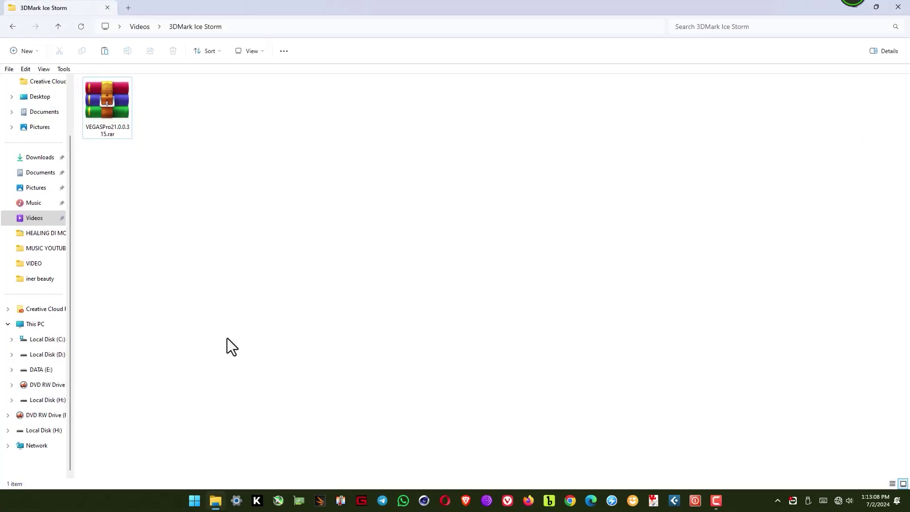
{"action": "left_click", "coordinate": [114, 126]}
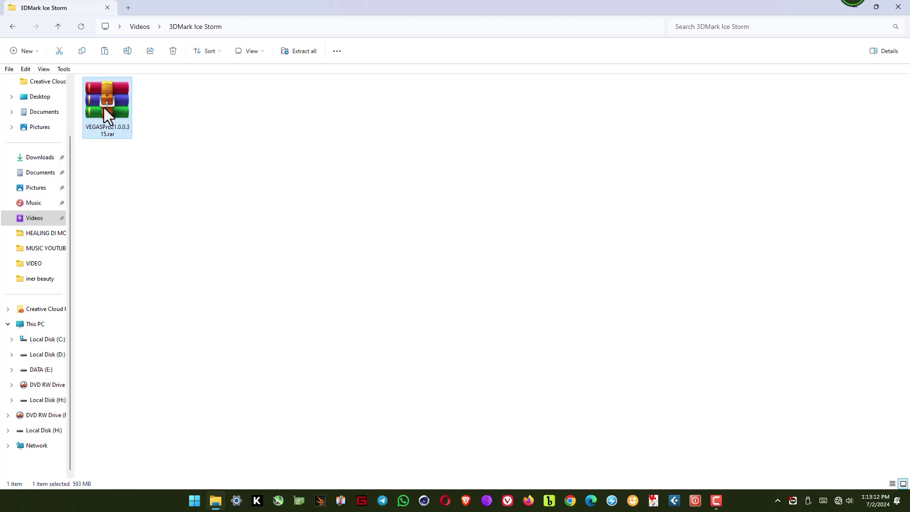
{"action": "double_click", "coordinate": [104, 107]}
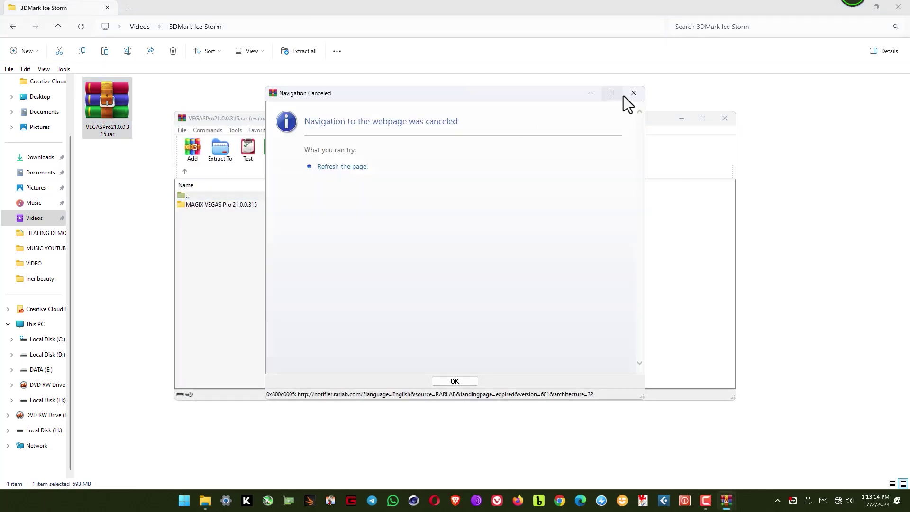
{"action": "left_click", "coordinate": [633, 94]}
{"action": "left_click", "coordinate": [315, 251]}
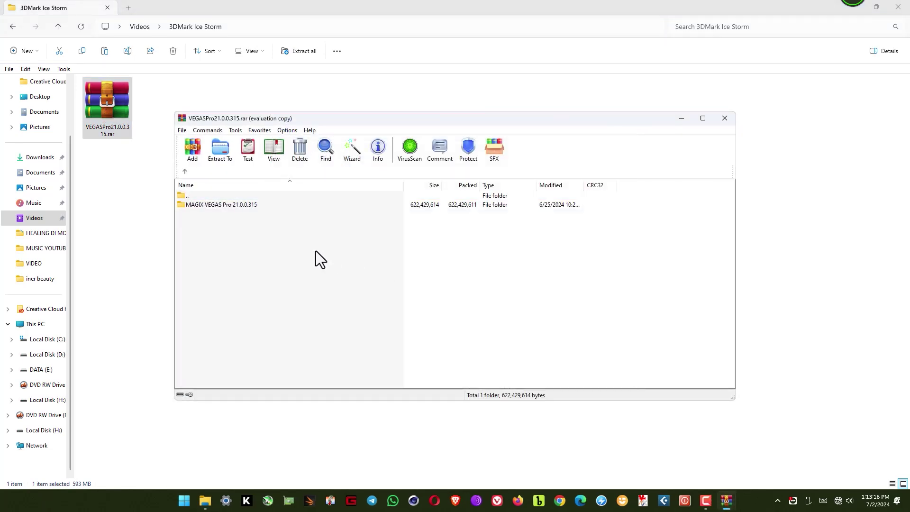
{"action": "double_click", "coordinate": [225, 206]}
{"action": "left_click", "coordinate": [217, 243]}
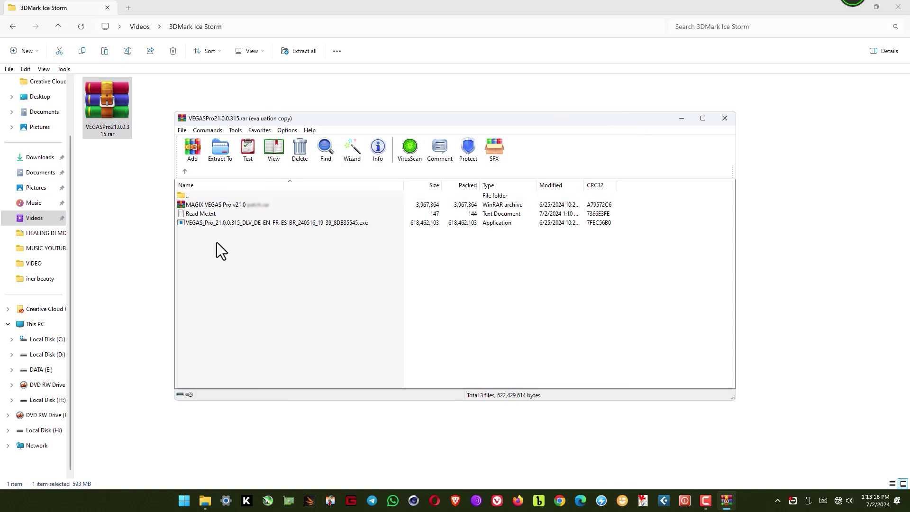
Run the VEGAS Pro 21.0.0.315 installer in English (United States), accept the license terms, and finish without restarting the computer
{"action": "double_click", "coordinate": [250, 223]}
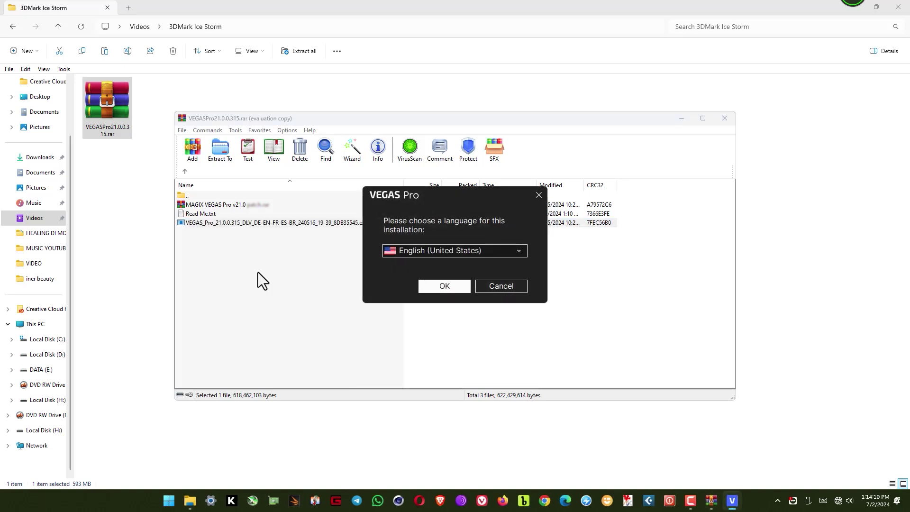
{"action": "left_click", "coordinate": [443, 286]}
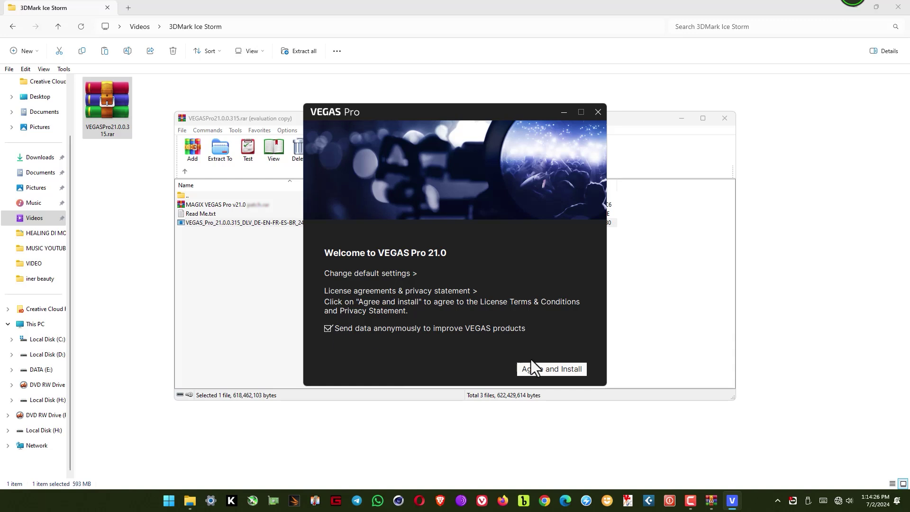
{"action": "left_click", "coordinate": [550, 371]}
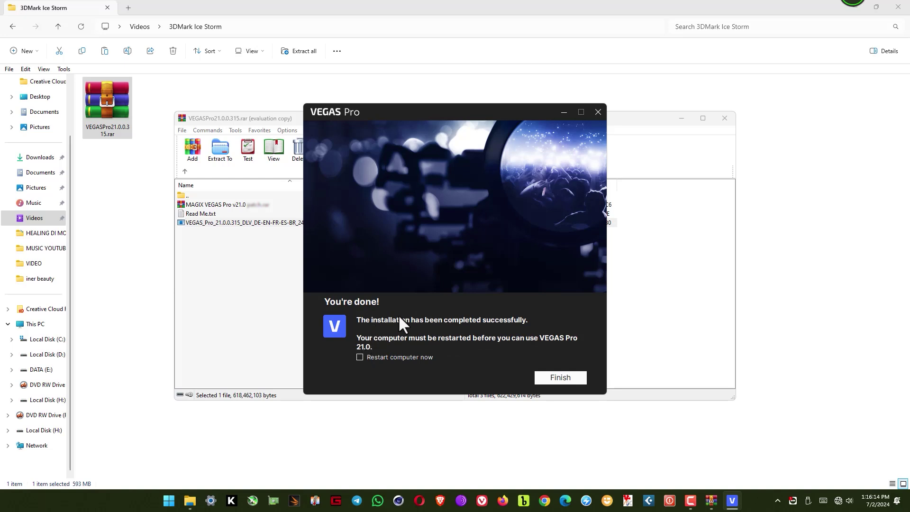
{"action": "left_click", "coordinate": [566, 380]}
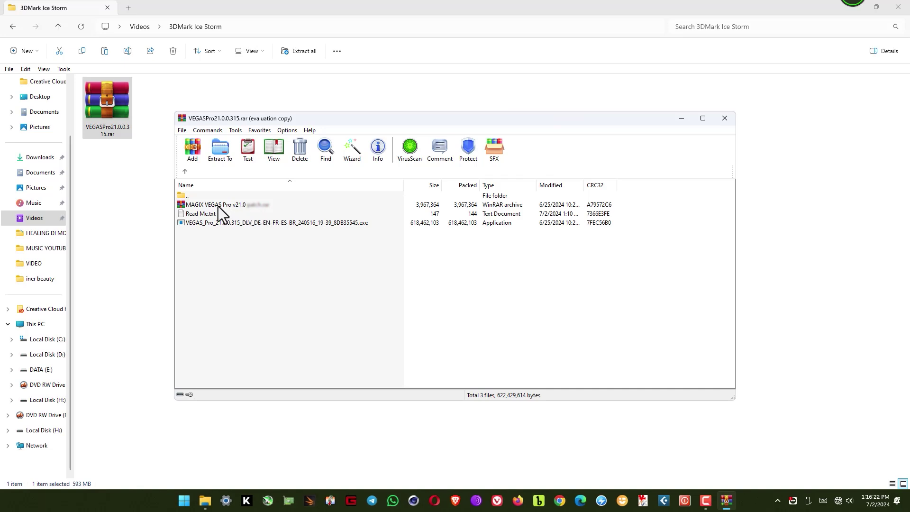
Run the MAGIX VEGAS Pro v21.0 patch setup from its nested archive into C:\Program Files\VEGAS\VEGAS Pro 21.0, postponing the restart
{"action": "double_click", "coordinate": [218, 206]}
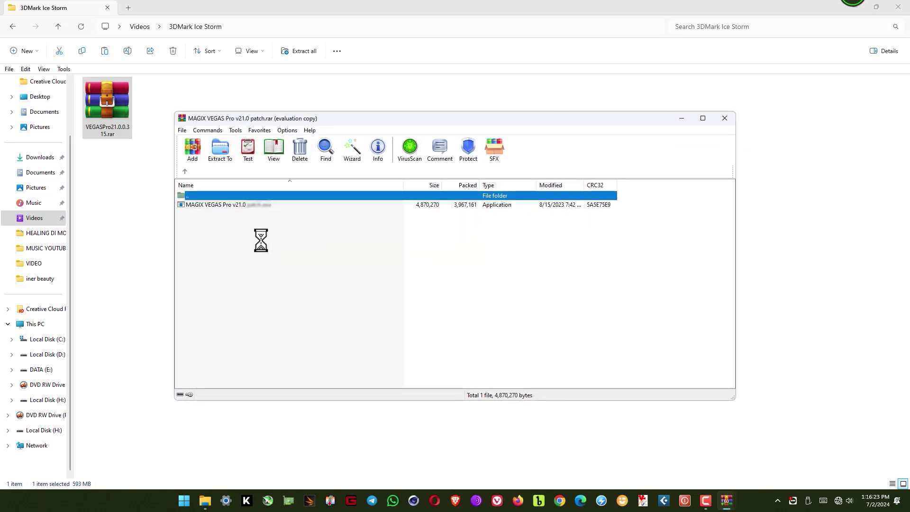
{"action": "left_click", "coordinate": [507, 263]}
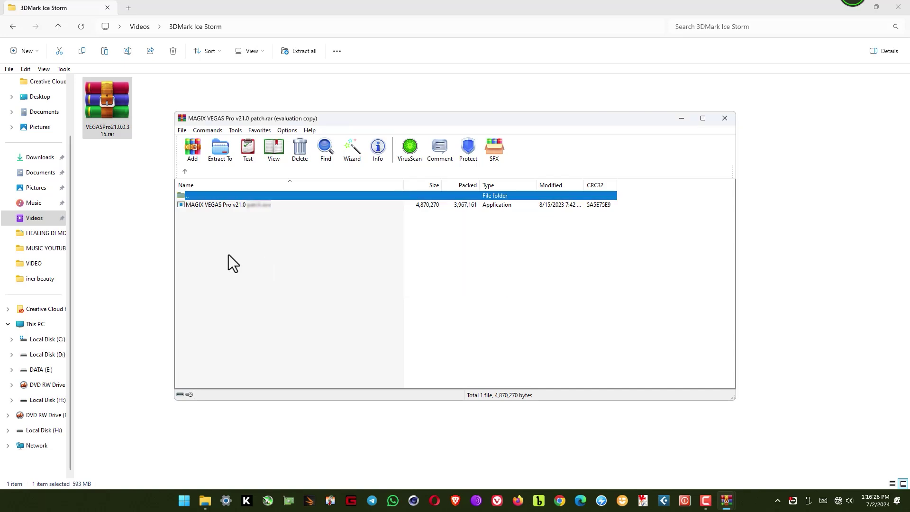
{"action": "left_click", "coordinate": [229, 254]}
{"action": "double_click", "coordinate": [215, 206]}
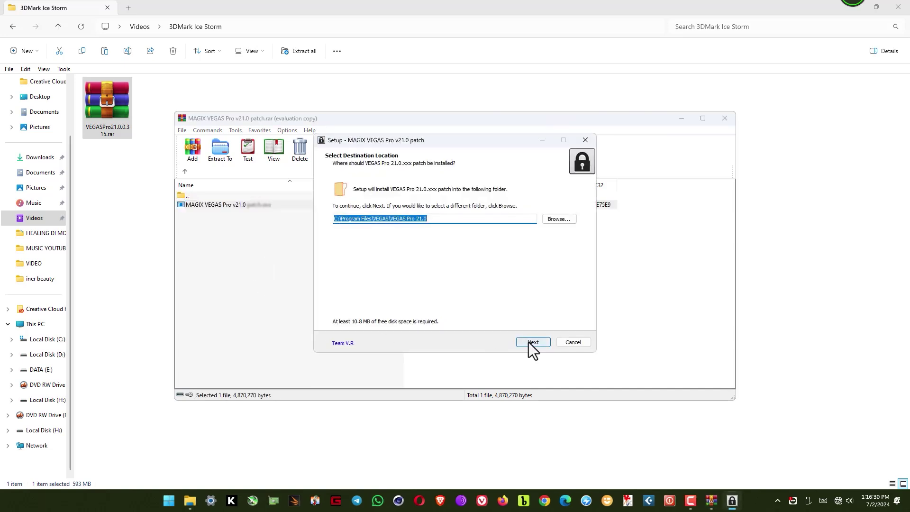
{"action": "left_click", "coordinate": [528, 342]}
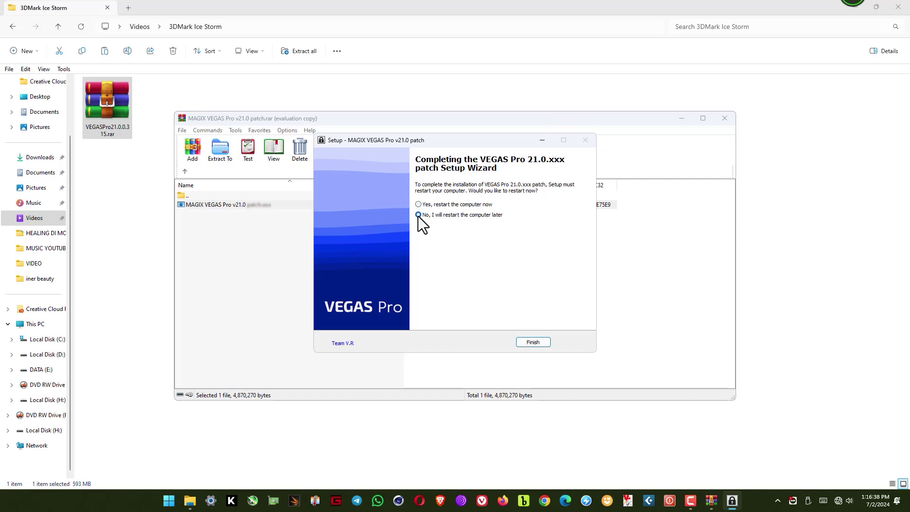
{"action": "left_click", "coordinate": [533, 343]}
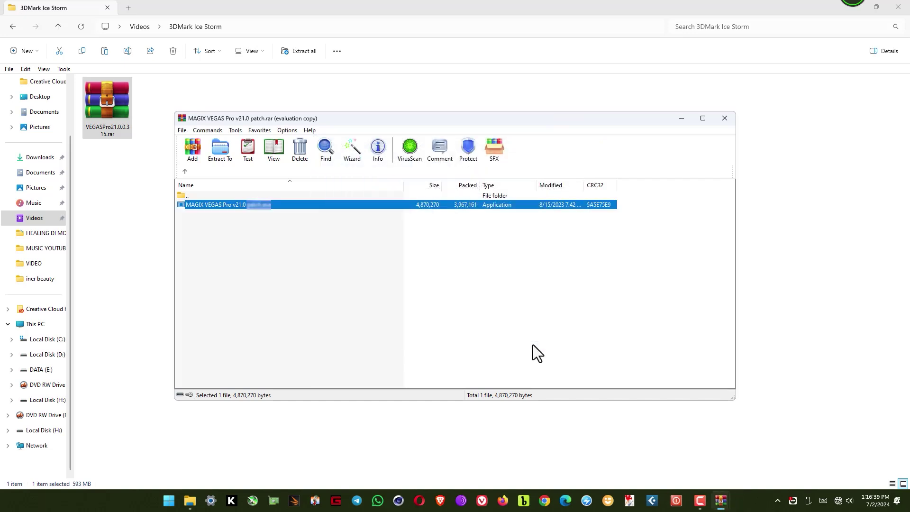
Close the archive windows, minimize File Explorer, and restart the computer
{"action": "left_click", "coordinate": [724, 122]}
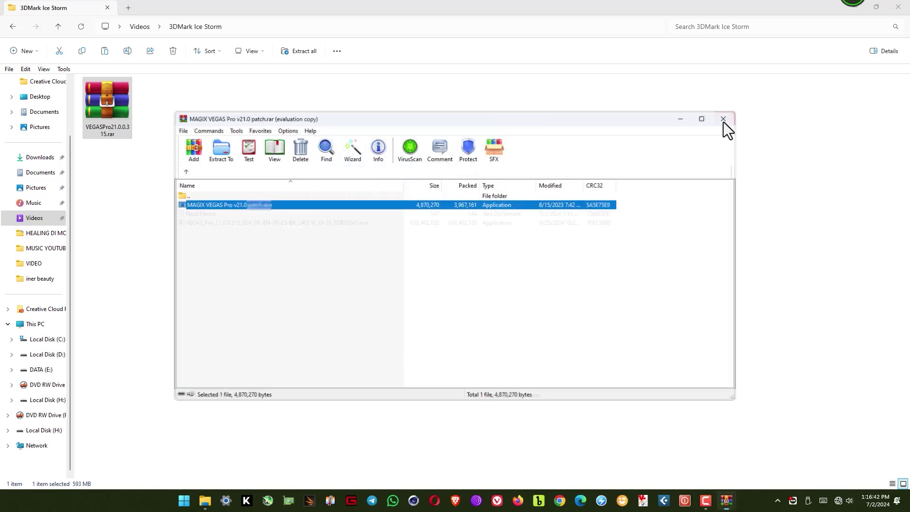
{"action": "left_click", "coordinate": [720, 121]}
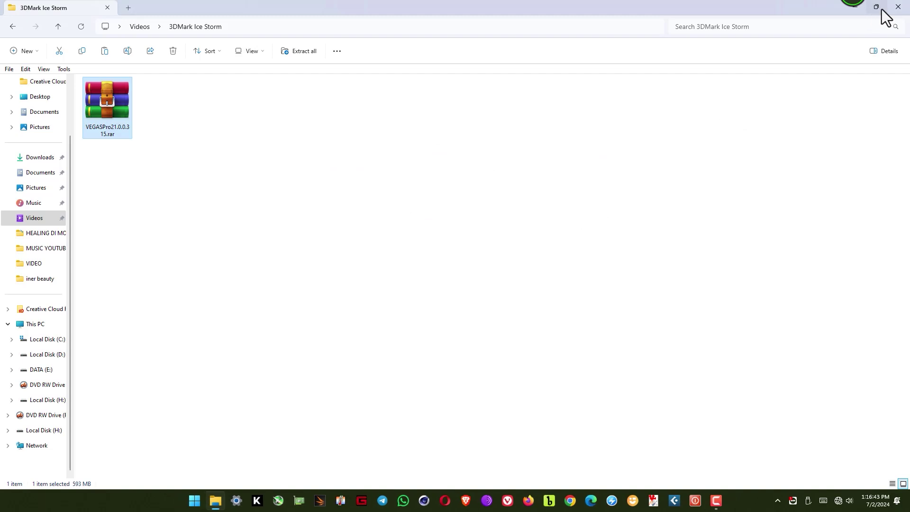
{"action": "left_click", "coordinate": [853, 8]}
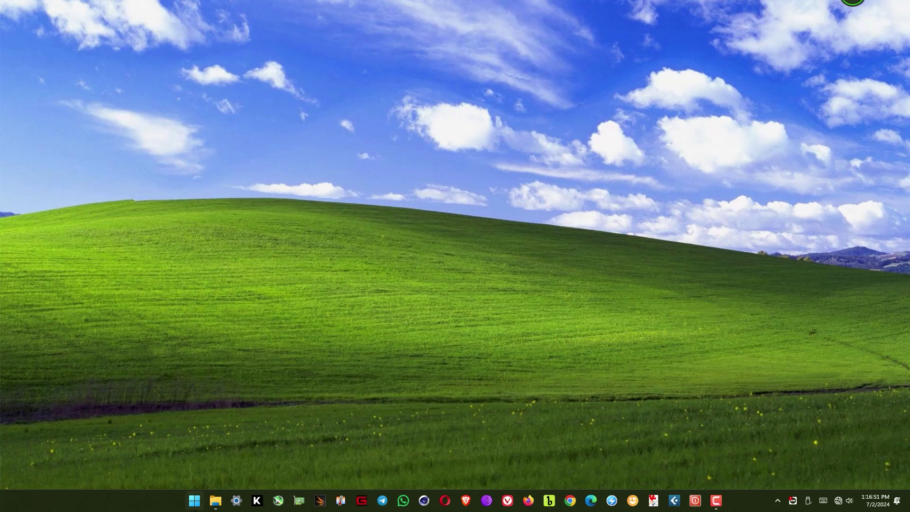
{"action": "left_click", "coordinate": [194, 501]}
{"action": "left_click", "coordinate": [571, 469]}
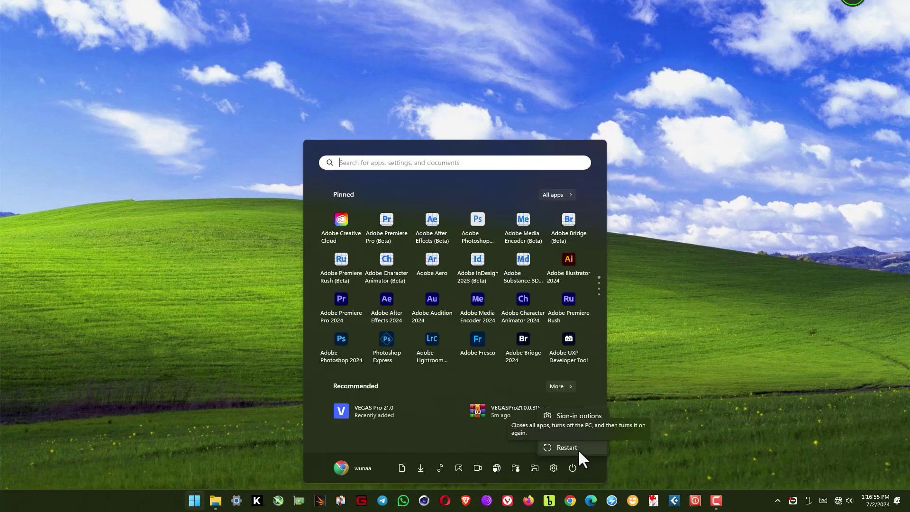
{"action": "left_click", "coordinate": [578, 448]}
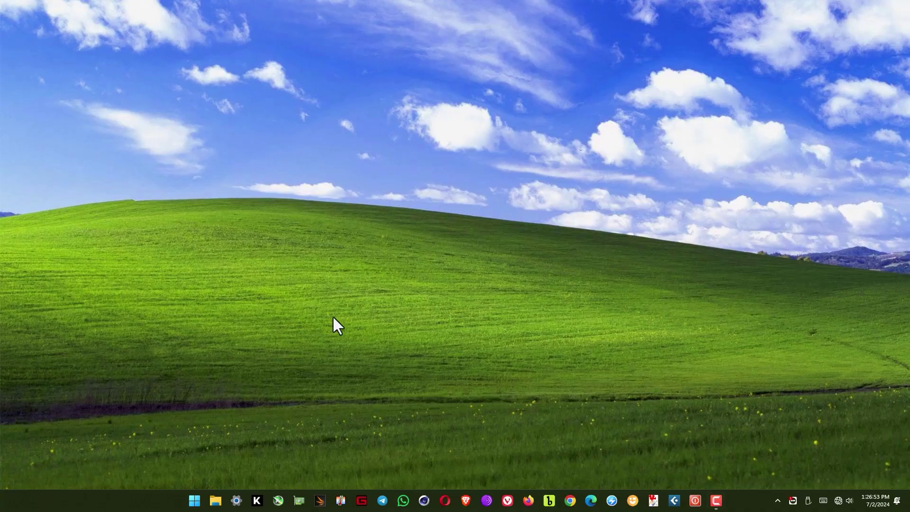
Search Windows for "vegas pro", launch VEGAS Pro 21.0, and dismiss its welcome screen
{"action": "left_click", "coordinate": [194, 501]}
{"action": "type", "text": "v"}
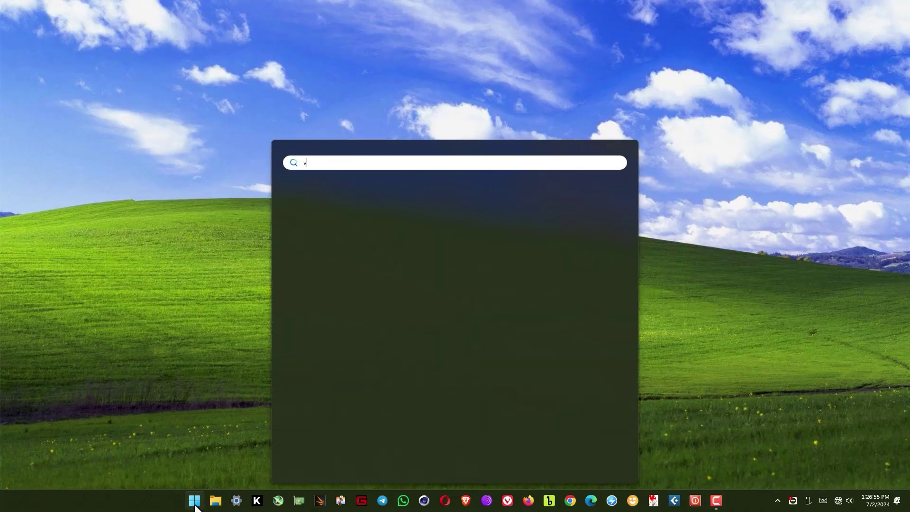
{"action": "type", "text": "egas "}
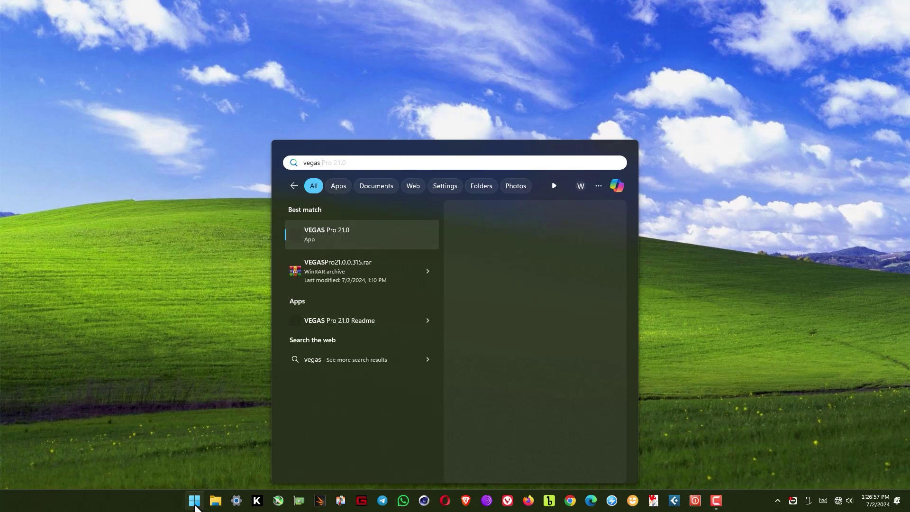
{"action": "type", "text": "pro"}
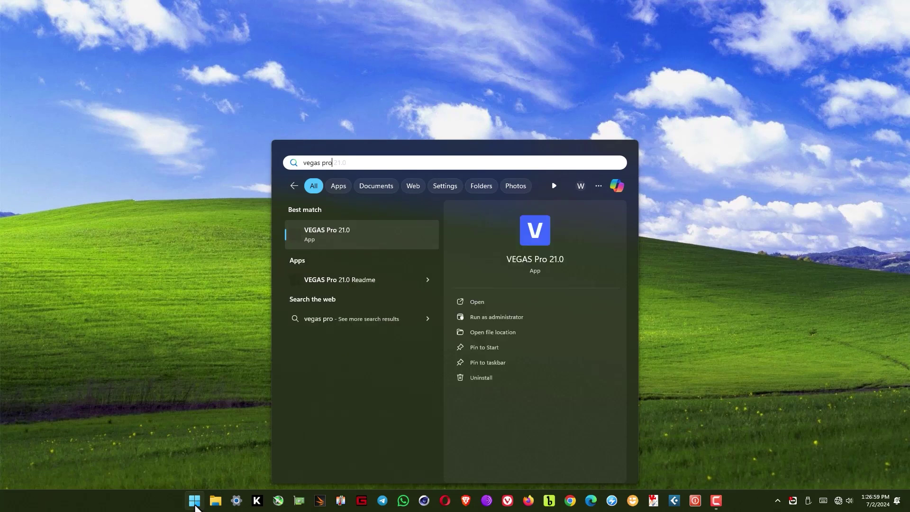
{"action": "left_click", "coordinate": [533, 238]}
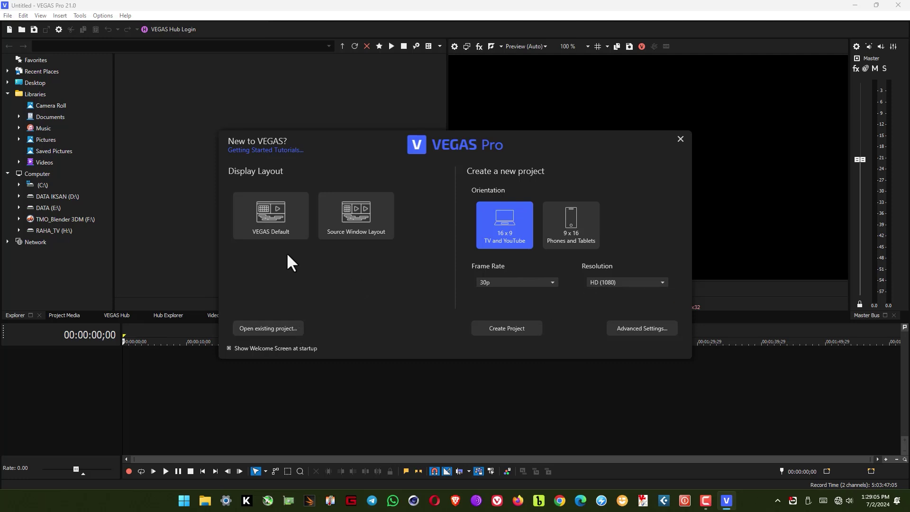
{"action": "left_click", "coordinate": [680, 139]}
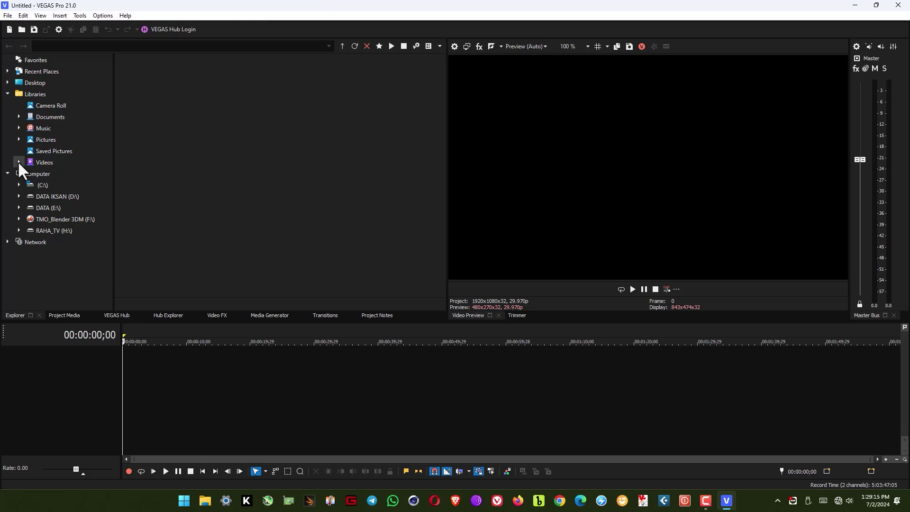
Add HEALINGNYA TRIO PALING AKUR.mp4 from the Pictures library to the timeline, matching the project video settings to the media
{"action": "left_click", "coordinate": [47, 139]}
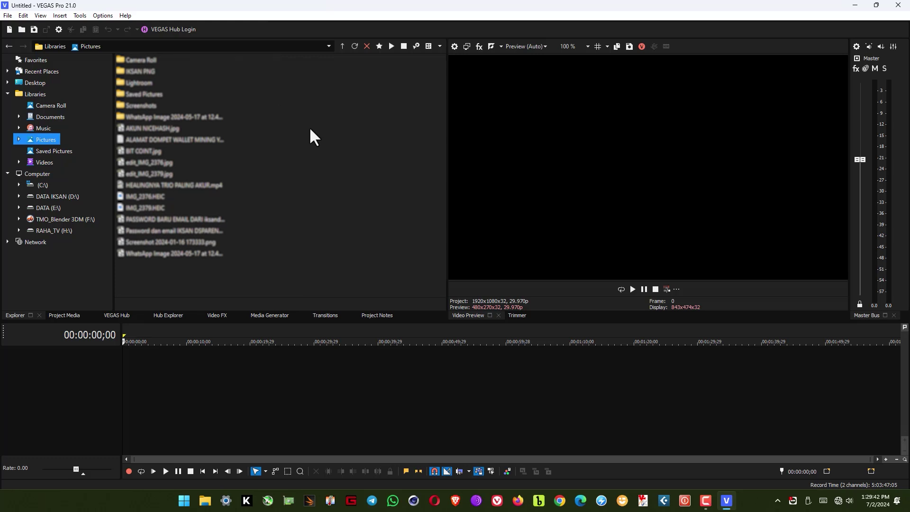
{"action": "left_click", "coordinate": [188, 185]}
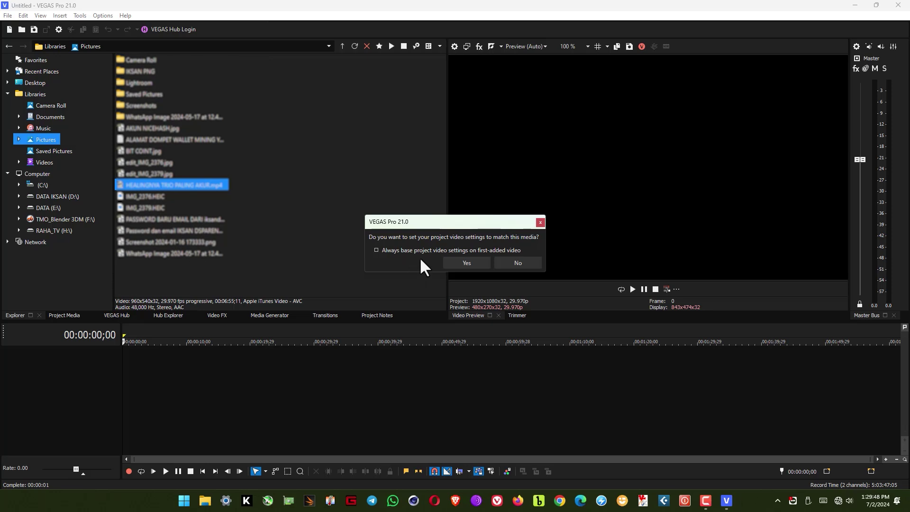
{"action": "left_click", "coordinate": [467, 262]}
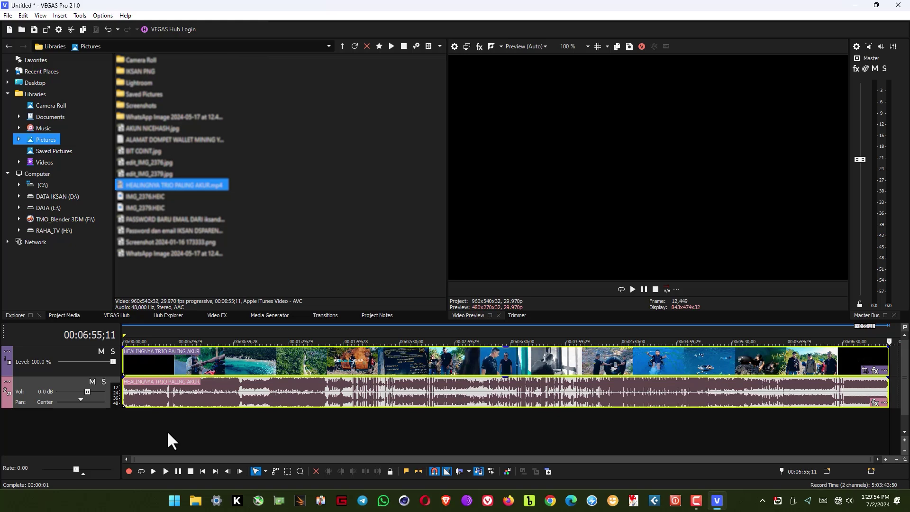
Move the playback cursor back to the start of the timeline and play the clip to check its preview
{"action": "left_click", "coordinate": [633, 290]}
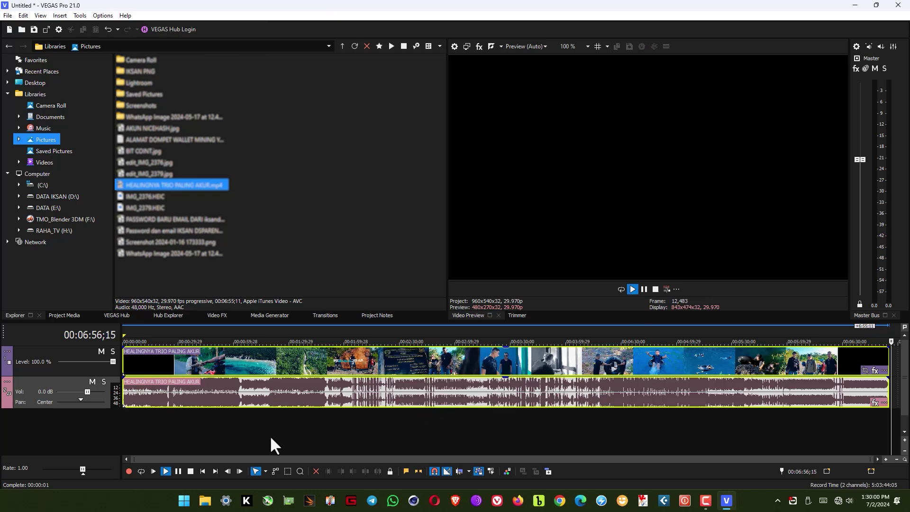
{"action": "key", "text": "space"}
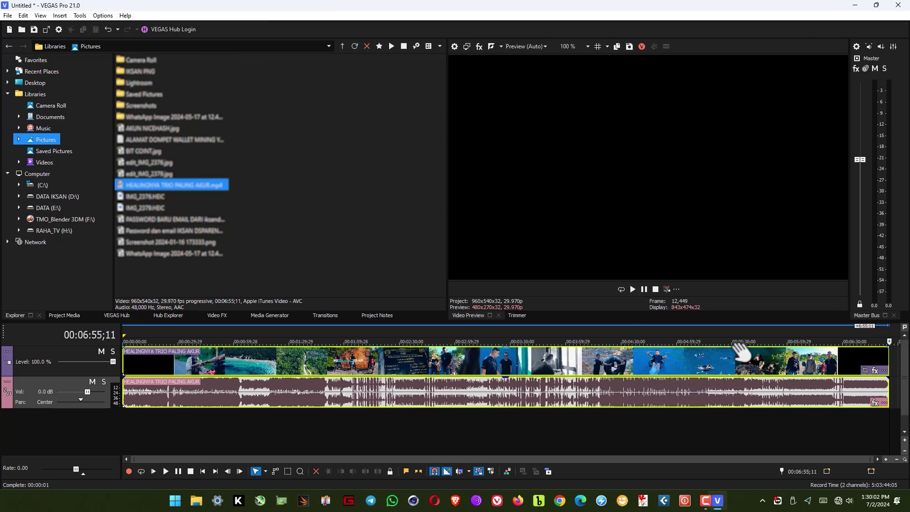
{"action": "left_click", "coordinate": [145, 348]}
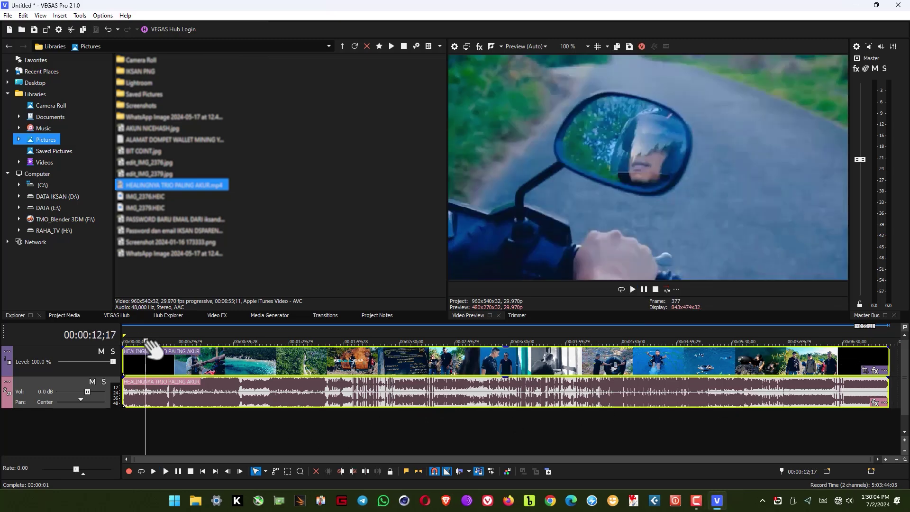
{"action": "key", "text": "Left"}
{"action": "key", "text": "Left"}
{"action": "key", "text": "Left"}
{"action": "key", "text": "Left"}
{"action": "key", "text": "Left"}
{"action": "key", "text": "Left"}
{"action": "key", "text": "Left"}
{"action": "key", "text": "Left"}
{"action": "key", "text": "Left"}
{"action": "key", "text": "Left"}
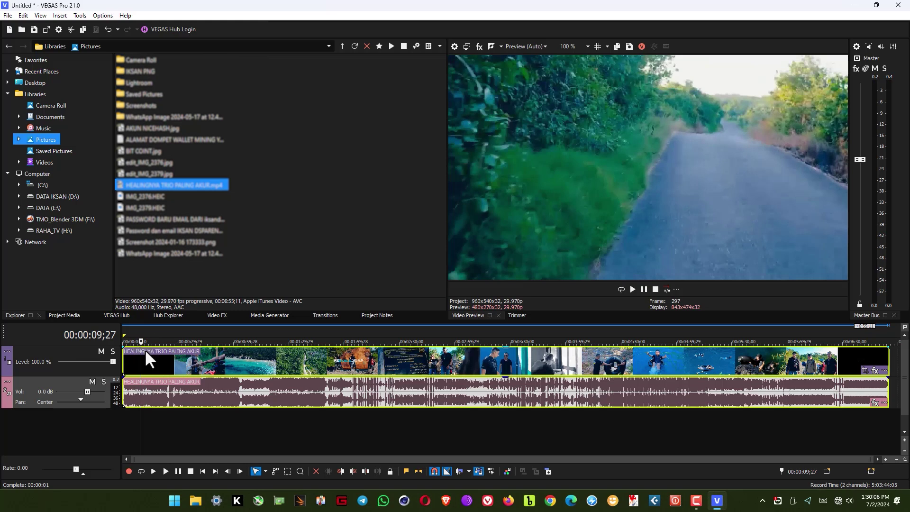
{"action": "key", "text": "Home"}
{"action": "key", "text": "space"}
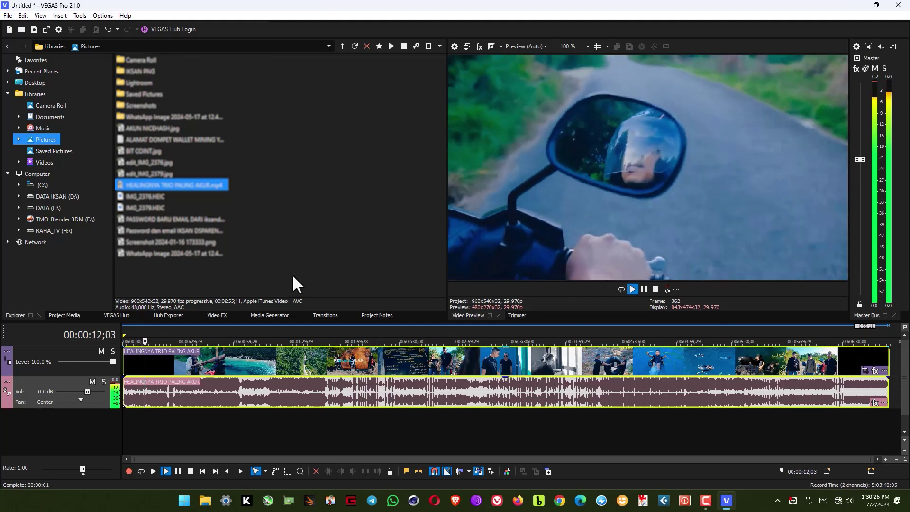
Stop playback and check the clip's frames at about 1:18, 1:41 and 2:20 on the timeline
{"action": "key", "text": "space"}
{"action": "left_click", "coordinate": [267, 342]}
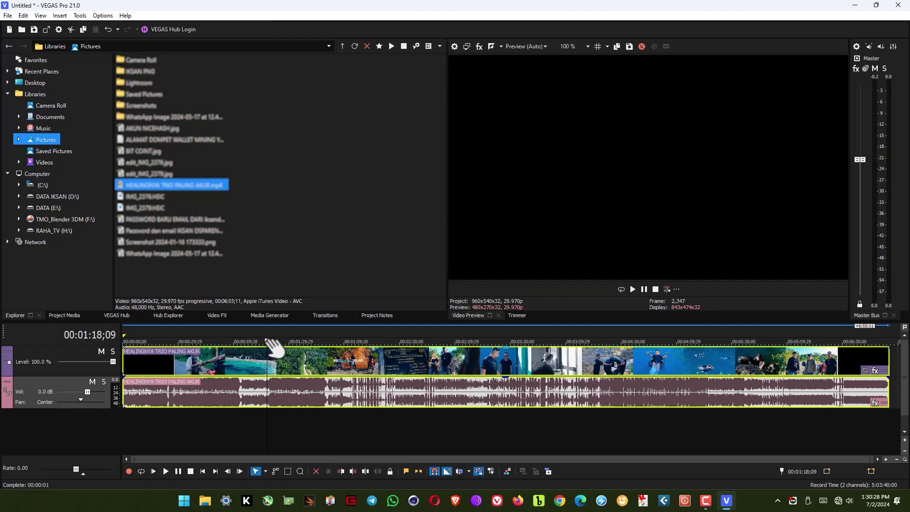
{"action": "left_click", "coordinate": [309, 341]}
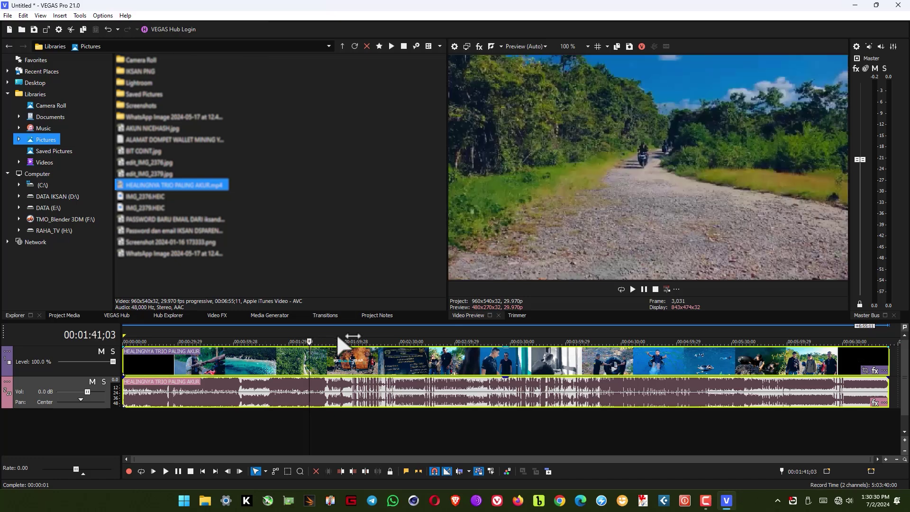
{"action": "left_click", "coordinate": [383, 351]}
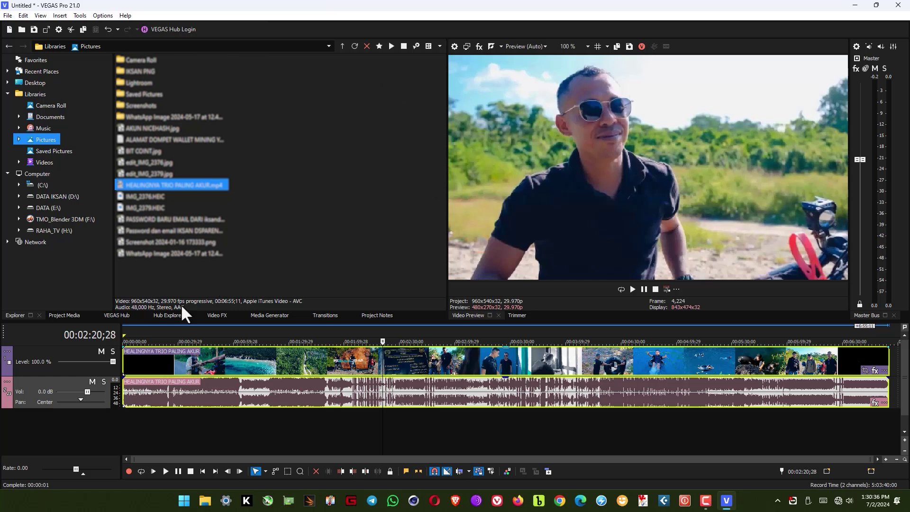
Look through VEGAS Hub and Hub Explorer, and view the Add Noise and AutoLooks presets among the video effects
{"action": "left_click", "coordinate": [117, 315]}
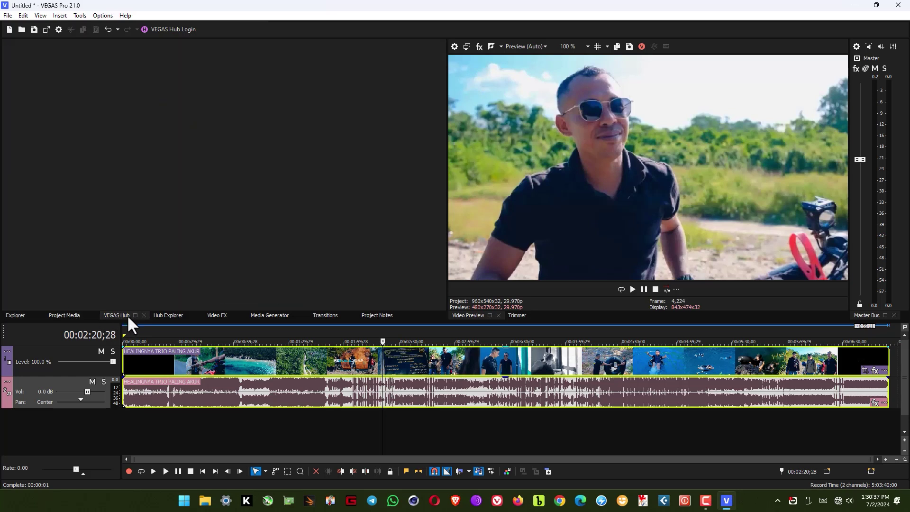
{"action": "left_click", "coordinate": [172, 317]}
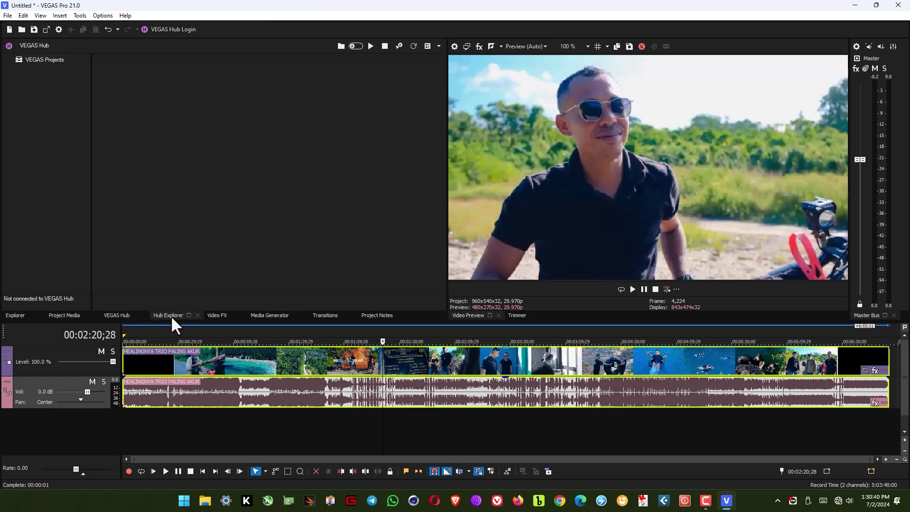
{"action": "left_click", "coordinate": [216, 315]}
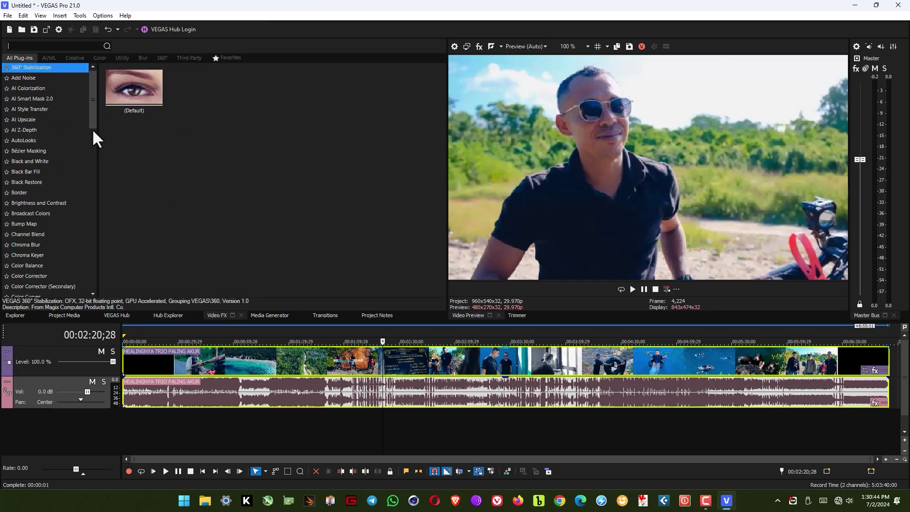
{"action": "left_click", "coordinate": [24, 77]}
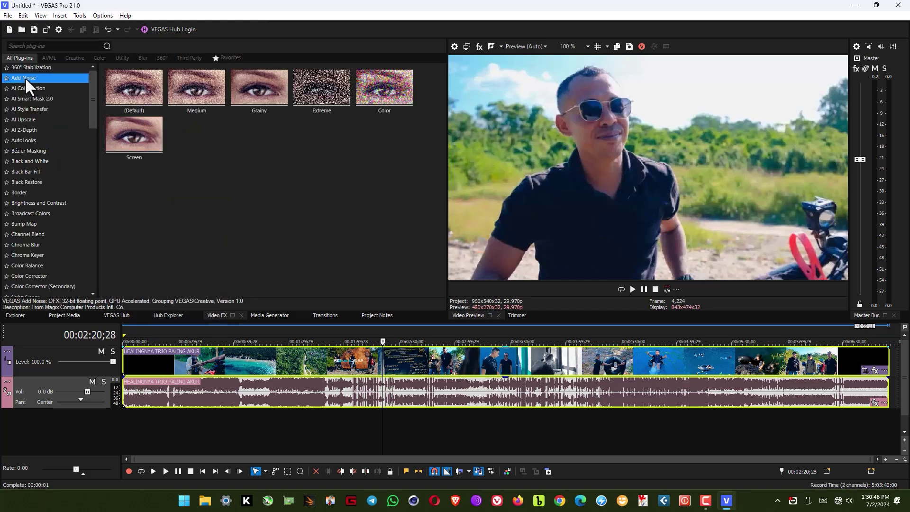
{"action": "left_click", "coordinate": [31, 140]}
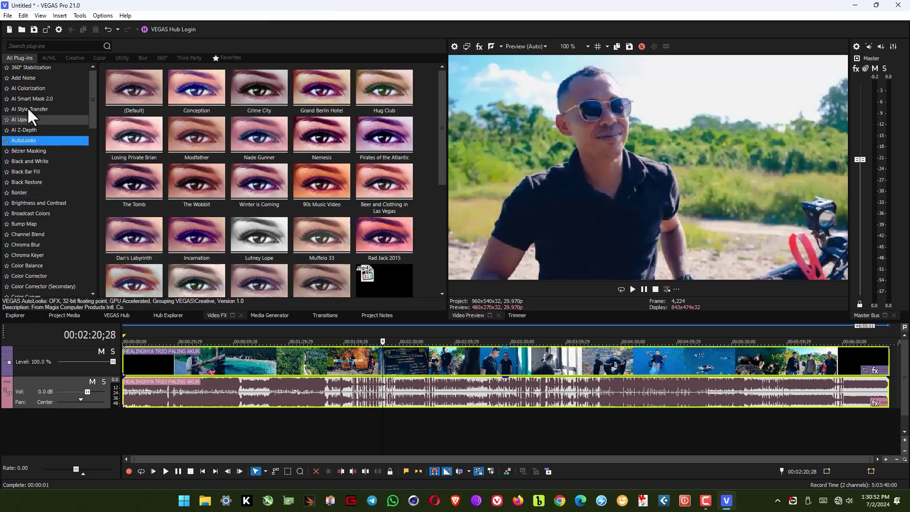
Add the Night Alley Walk (Afremov) AI Style Transfer effect to the video clip and change its preset to Fruit (Hunt)
{"action": "left_click", "coordinate": [27, 108]}
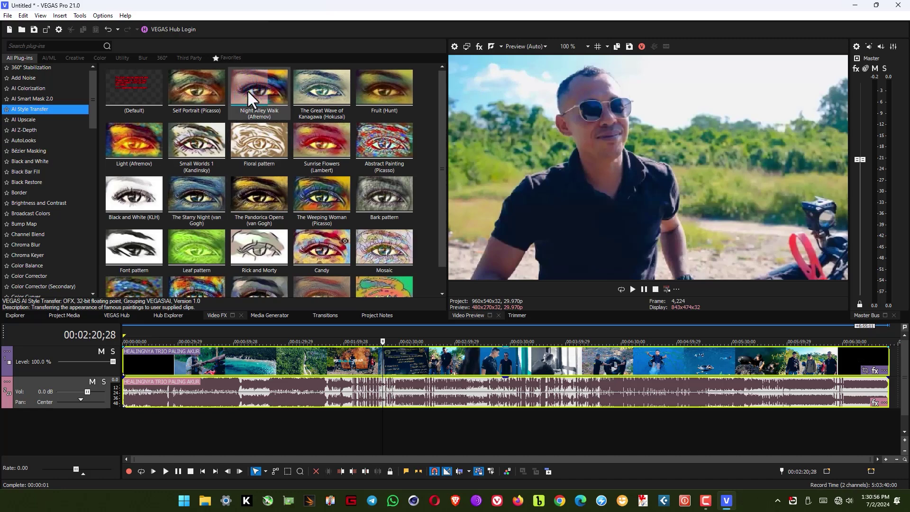
{"action": "left_click_drag", "start_coordinate": [246, 89], "coordinate": [403, 359]}
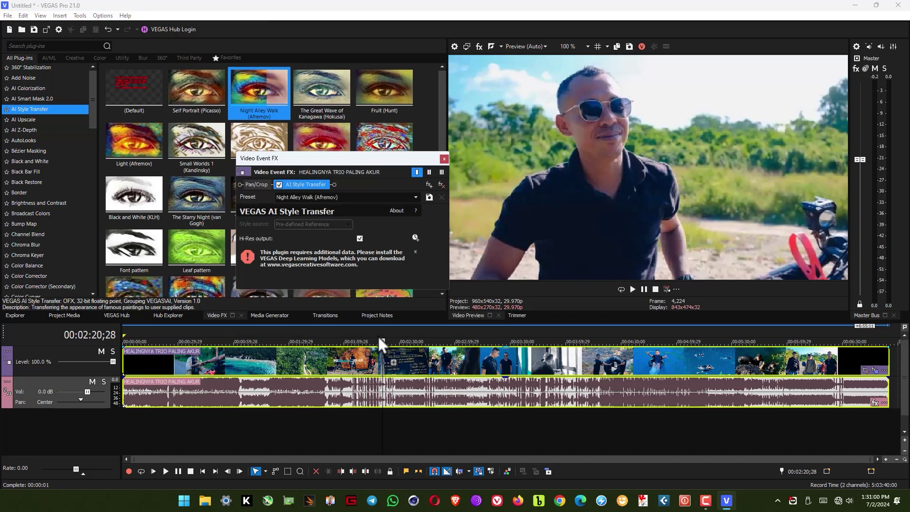
{"action": "left_click", "coordinate": [416, 198]}
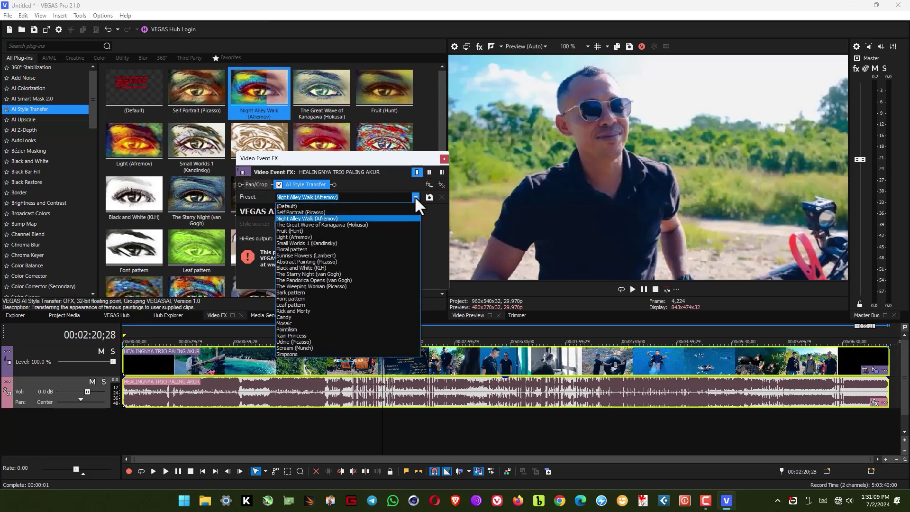
{"action": "left_click", "coordinate": [313, 231]}
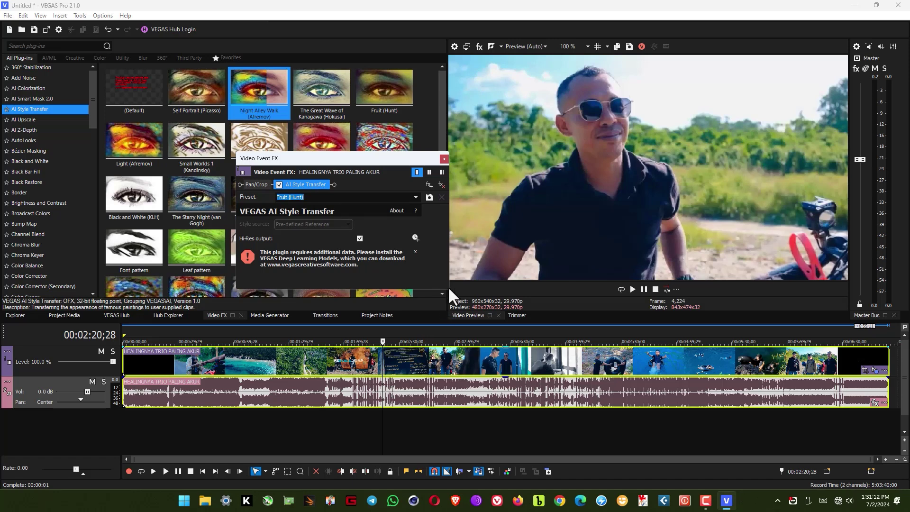
{"action": "left_click_drag", "start_coordinate": [449, 288], "coordinate": [442, 353]}
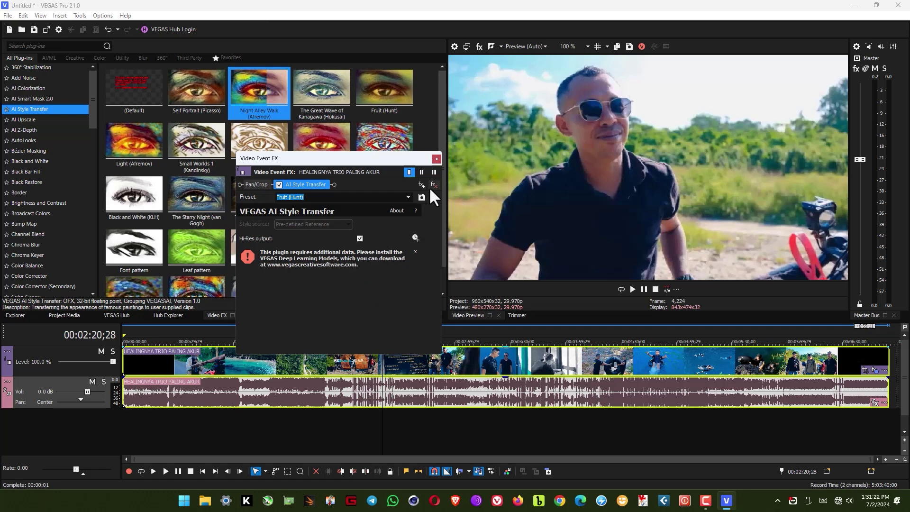
{"action": "left_click", "coordinate": [436, 158]}
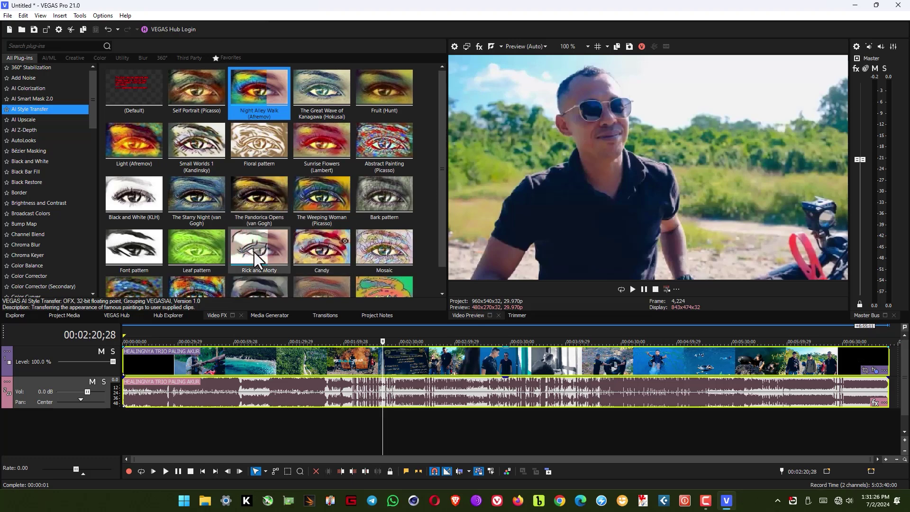
Add the Rick and Morty AI Style Transfer and the Extremely Conservative - 7.5 Setup Broadcast Colors effects to the video clip
{"action": "left_click_drag", "start_coordinate": [257, 261], "coordinate": [290, 363]}
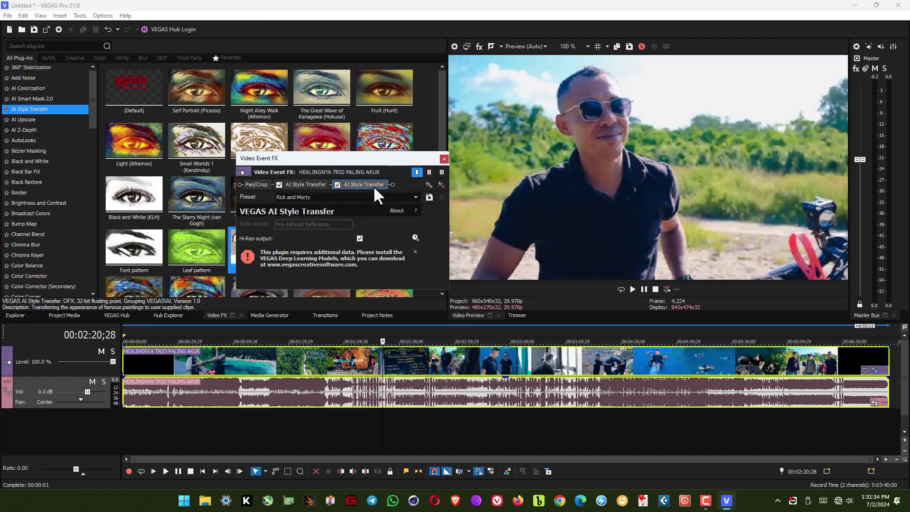
{"action": "left_click", "coordinate": [443, 158]}
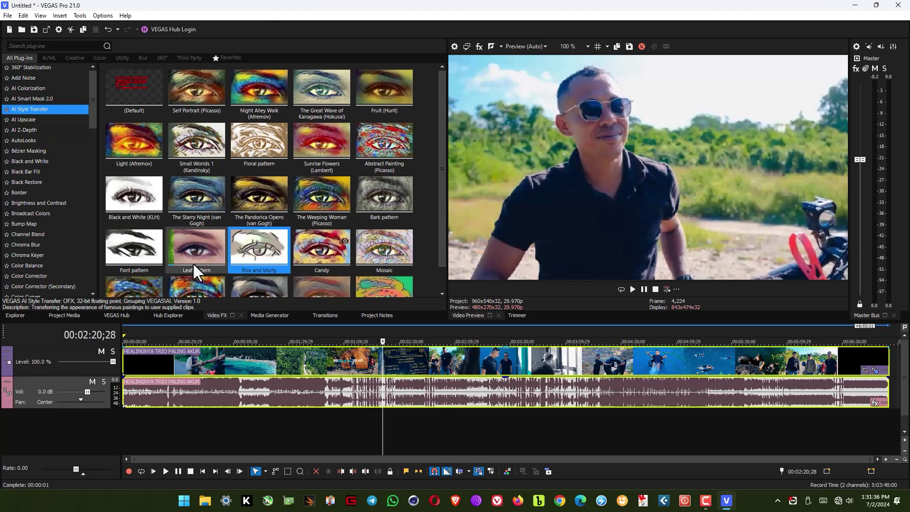
{"action": "left_click", "coordinate": [27, 215]}
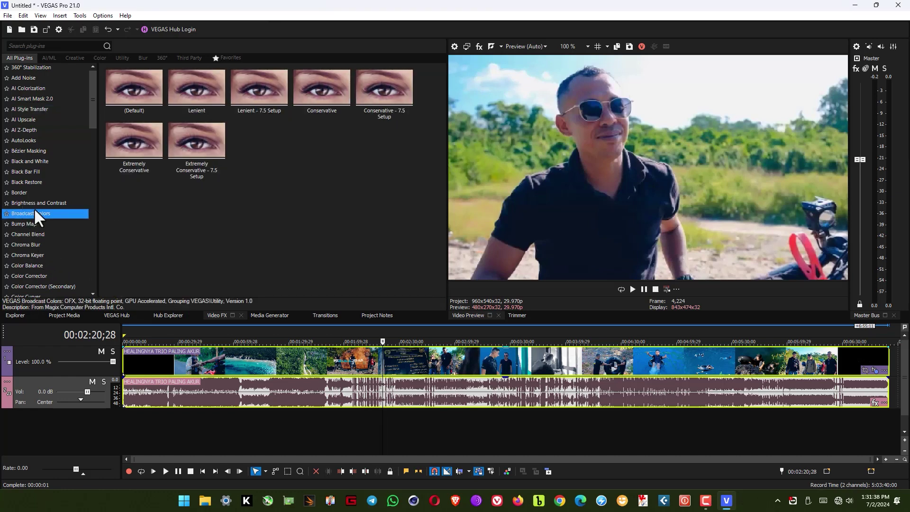
{"action": "left_click_drag", "start_coordinate": [195, 138], "coordinate": [250, 363]}
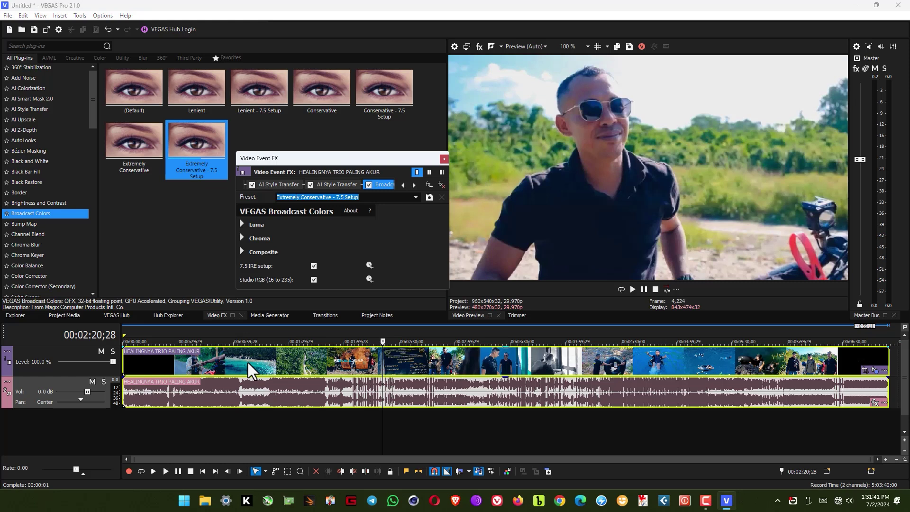
Adjust the Luma settings of the clip's Broadcast Colors effect and close the effect window
{"action": "left_click", "coordinate": [242, 223]}
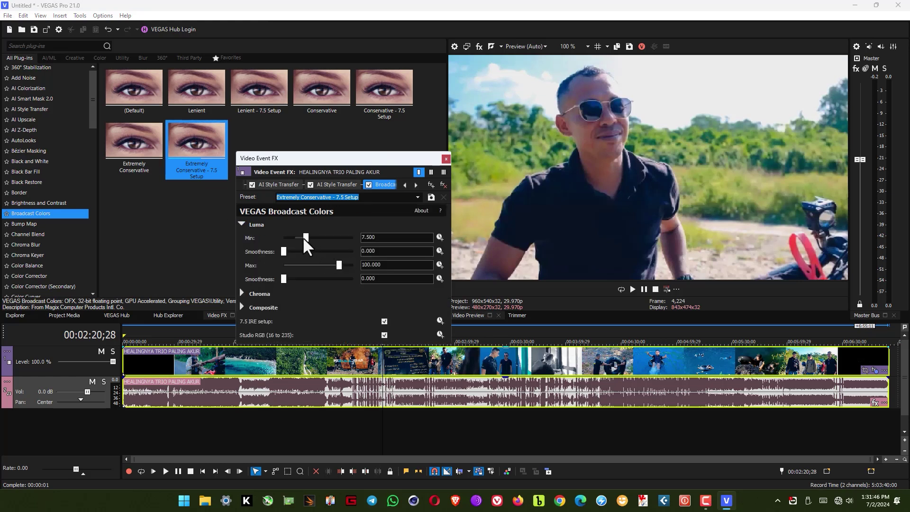
{"action": "left_click_drag", "start_coordinate": [306, 238], "coordinate": [286, 261]}
{"action": "left_click", "coordinate": [445, 158]}
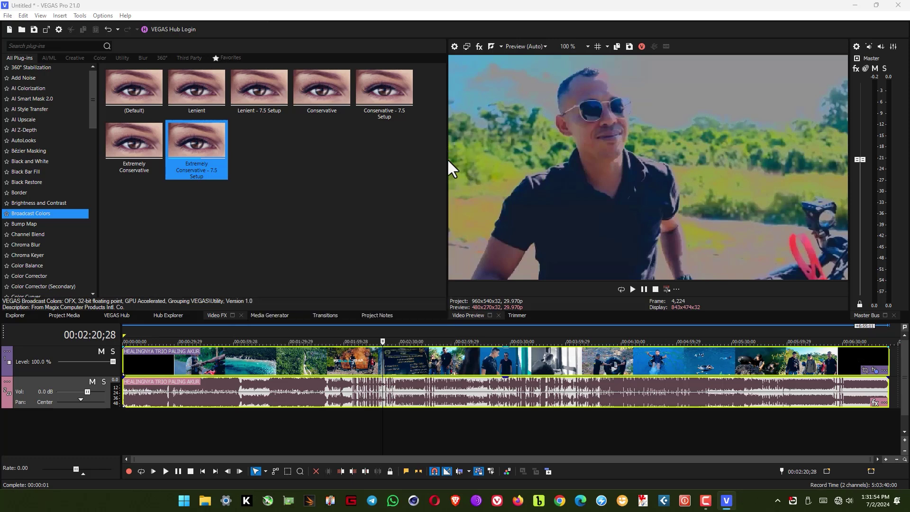
View the Chroma Blur presets, check the clip's frame at about 2:00, and look at the Noise Texture media generators
{"action": "left_click", "coordinate": [43, 245]}
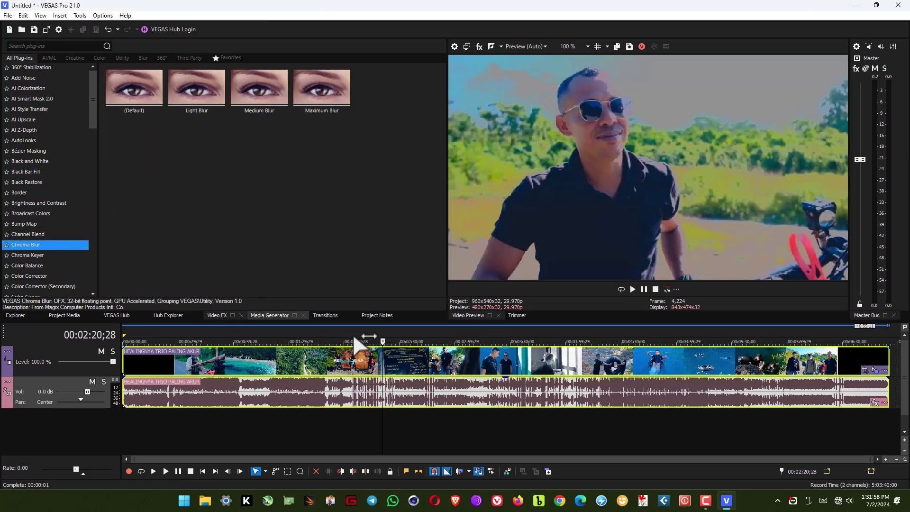
{"action": "left_click", "coordinate": [345, 341]}
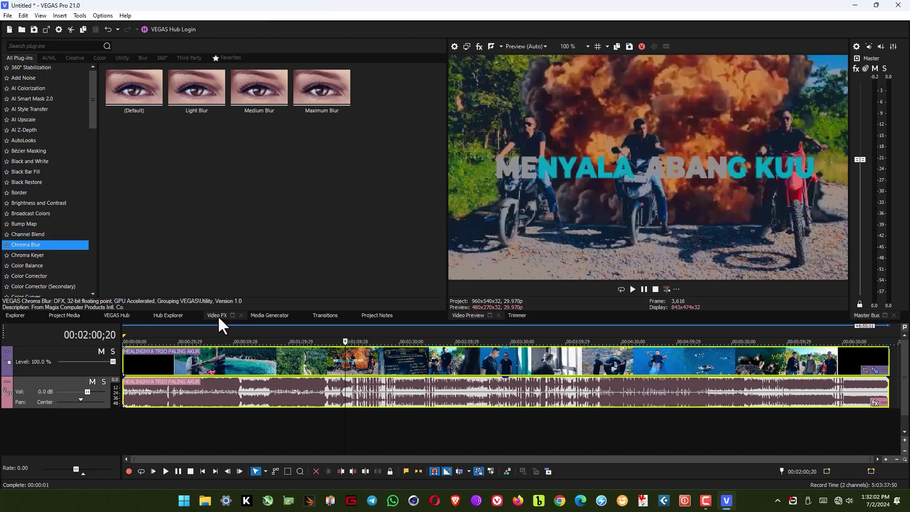
{"action": "left_click", "coordinate": [266, 316]}
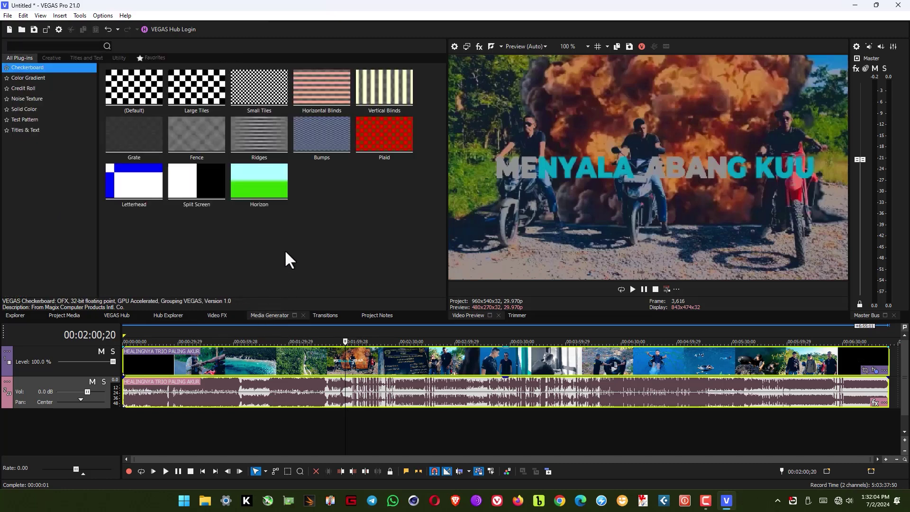
{"action": "left_click", "coordinate": [29, 96]}
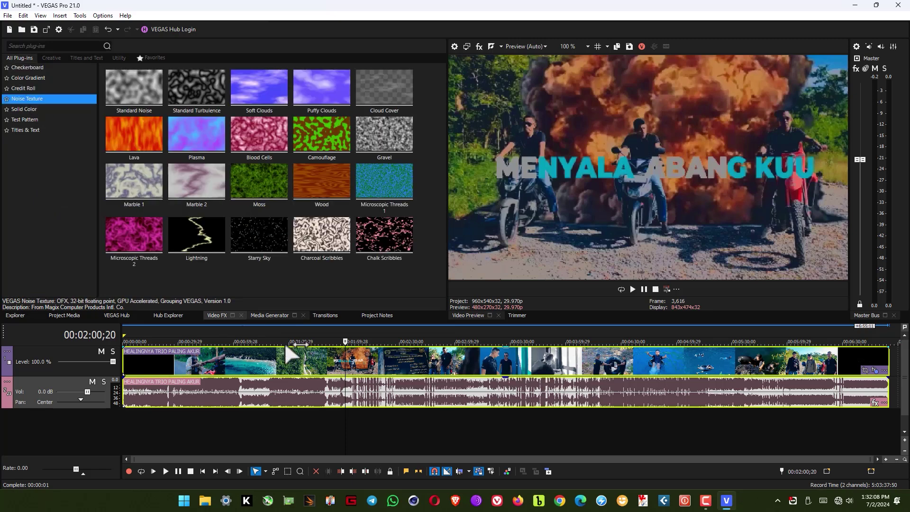
Browse the transition presets, including 3D Cascade, Cross Effect, Gradient Wipe, Page Loop, Slide and Zoom
{"action": "left_click", "coordinate": [325, 316]}
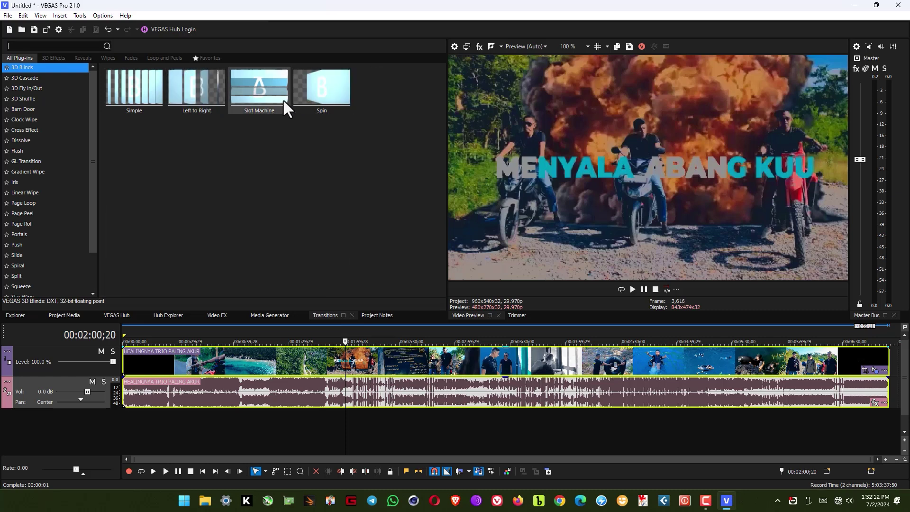
{"action": "left_click", "coordinate": [25, 77]}
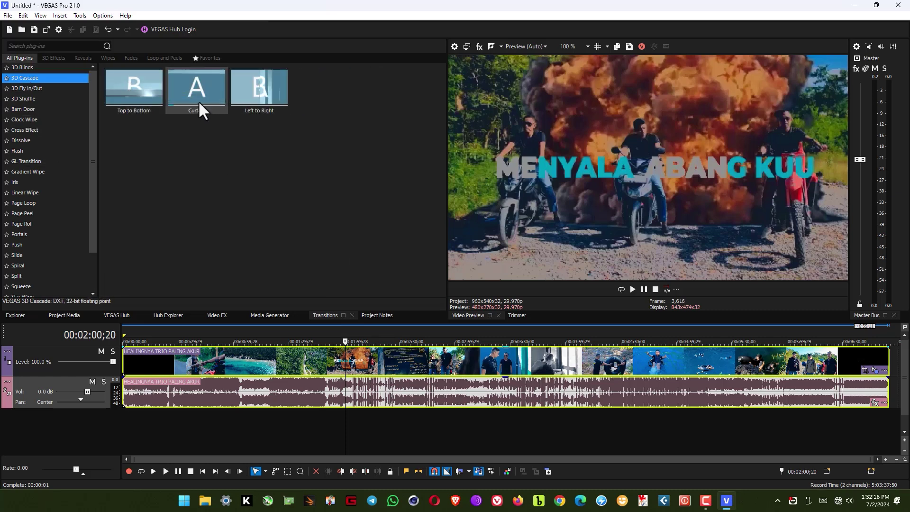
{"action": "left_click", "coordinate": [28, 130]}
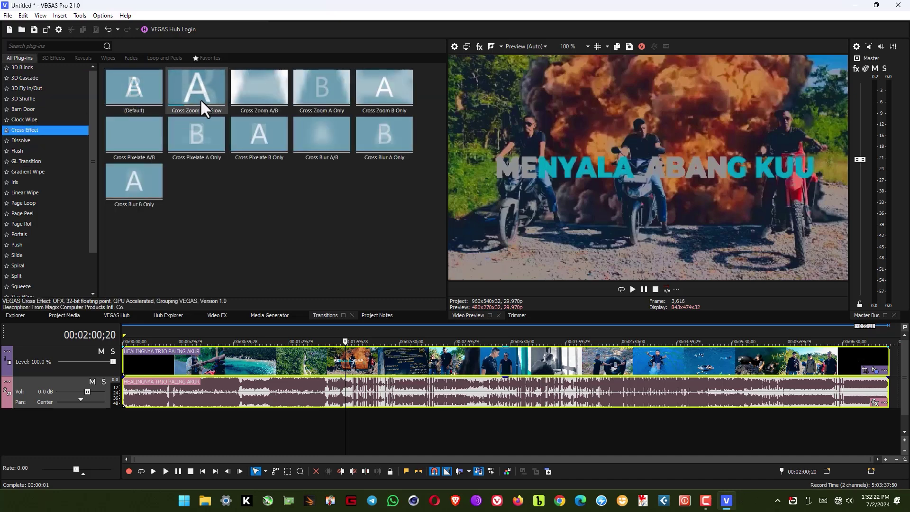
{"action": "left_click", "coordinate": [30, 172]}
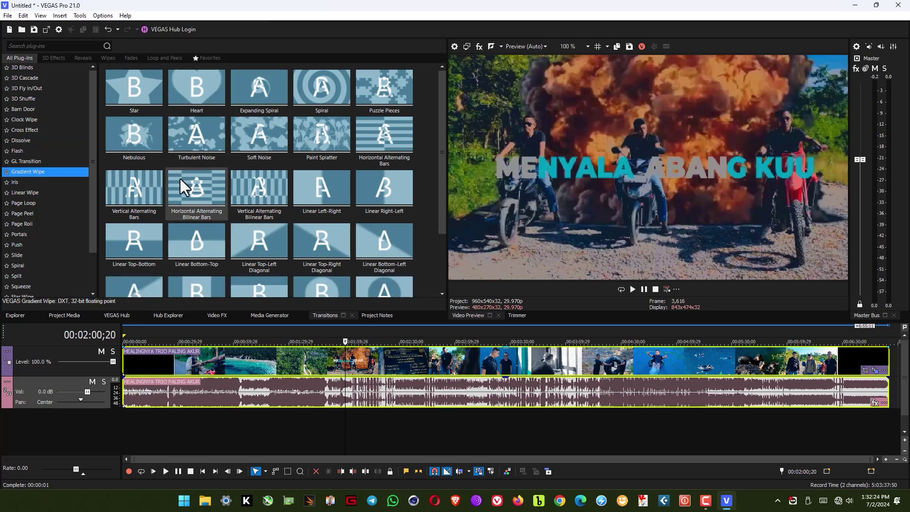
{"action": "scroll", "coordinate": [212, 268], "scroll_direction": "down", "scroll_amount": 3}
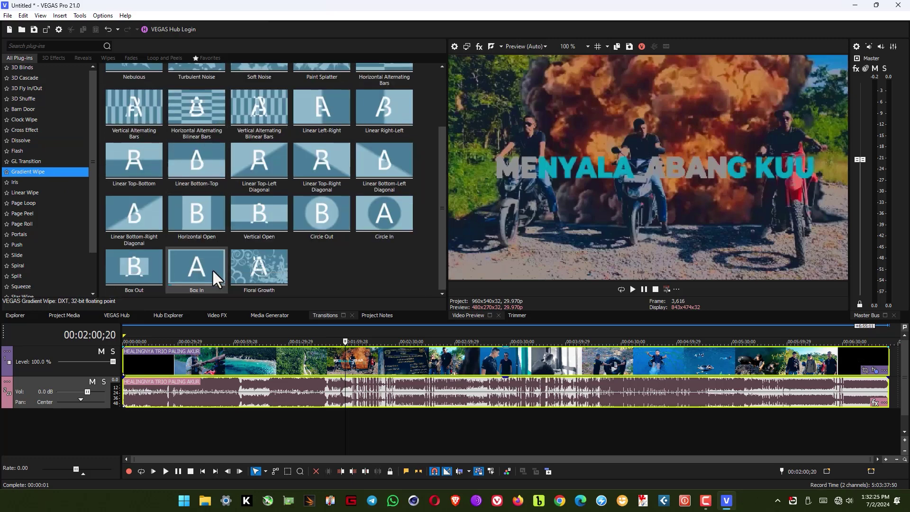
{"action": "left_click", "coordinate": [19, 203]}
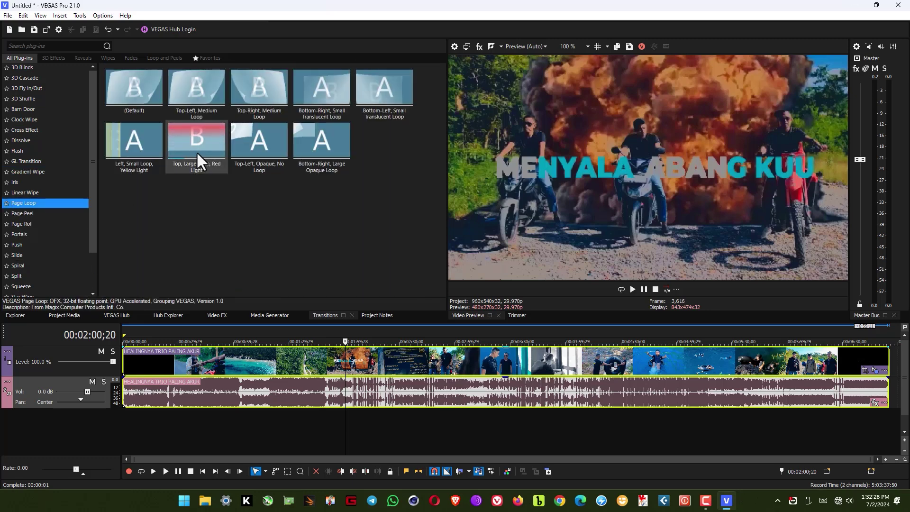
{"action": "left_click", "coordinate": [26, 254]}
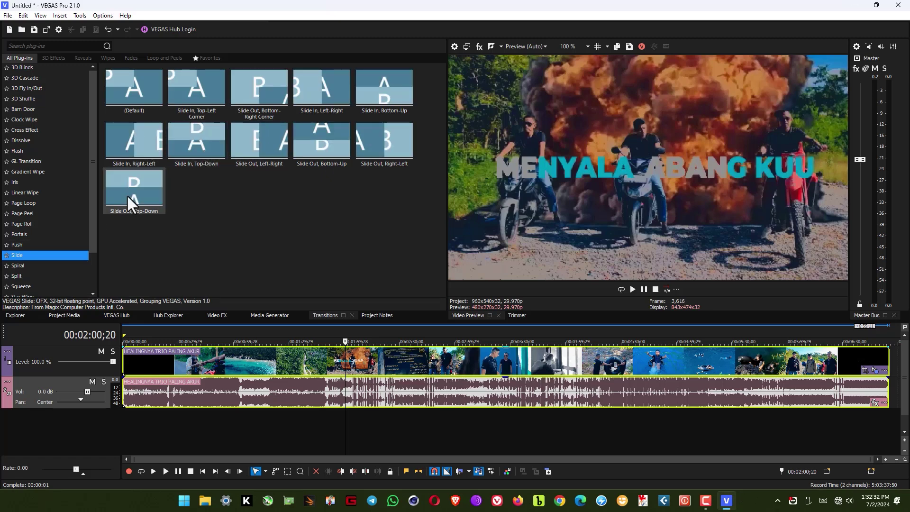
{"action": "scroll", "coordinate": [28, 274], "scroll_direction": "down", "scroll_amount": 2}
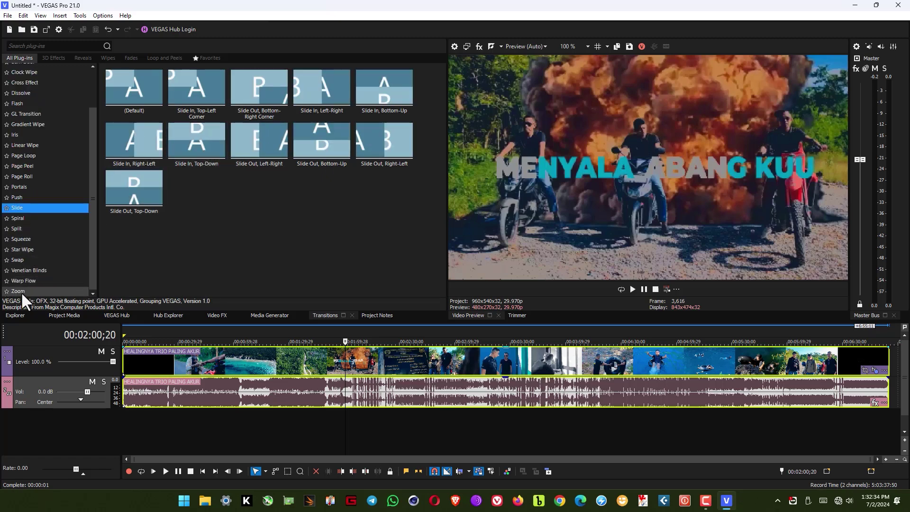
{"action": "left_click", "coordinate": [21, 291]}
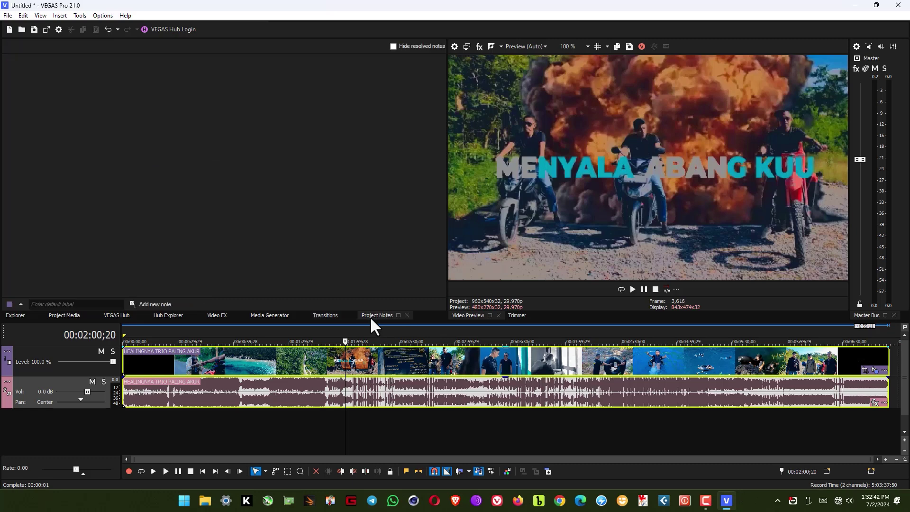
Look at the project notes and return to the project's imported media
{"action": "left_click", "coordinate": [373, 316]}
{"action": "left_click", "coordinate": [67, 316]}
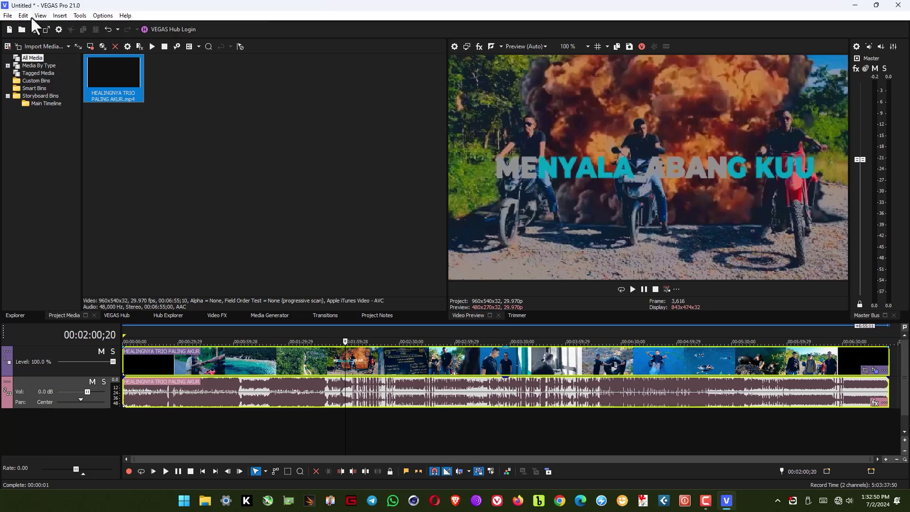
Set up a render of the project in MAGIX AVC/AAC MP4 format with the Internet HD 1080p 29.97 fps template
{"action": "left_click", "coordinate": [8, 16]}
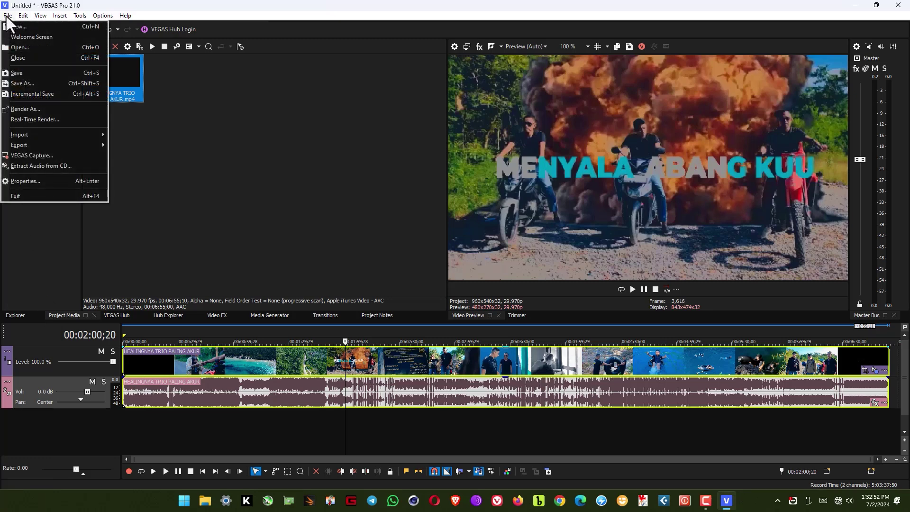
{"action": "mouse_move", "coordinate": [37, 146]}
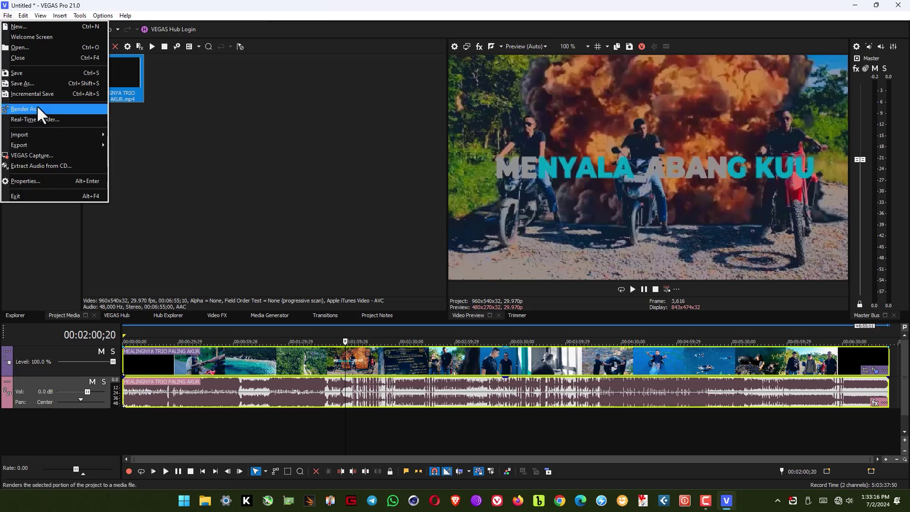
{"action": "left_click", "coordinate": [24, 108]}
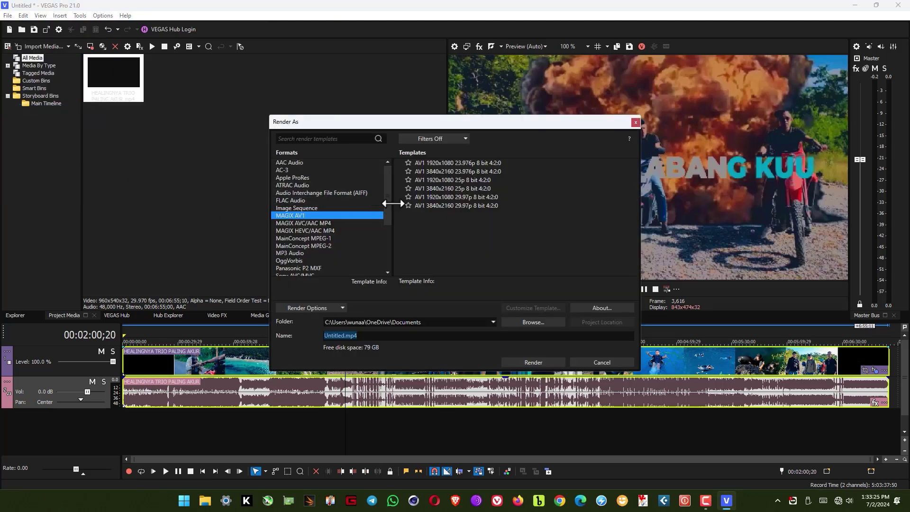
{"action": "left_click_drag", "start_coordinate": [388, 191], "coordinate": [385, 221]}
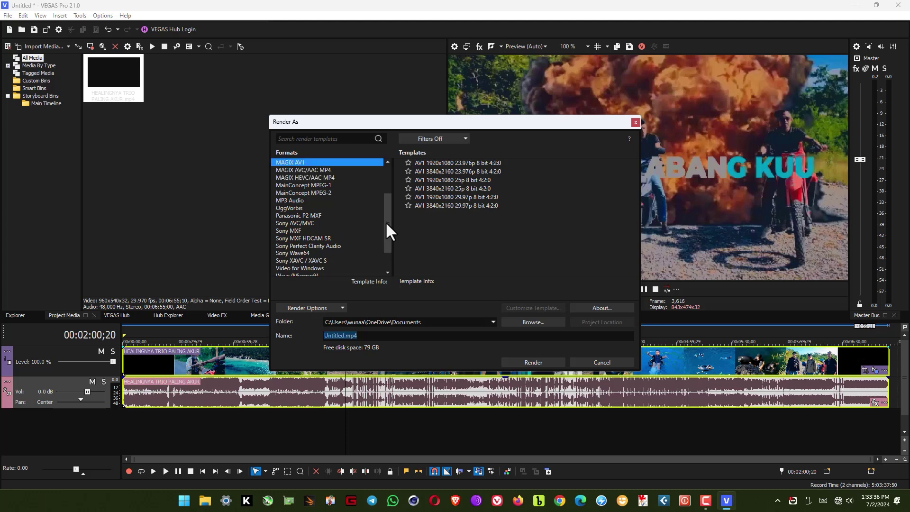
{"action": "left_click", "coordinate": [336, 170]}
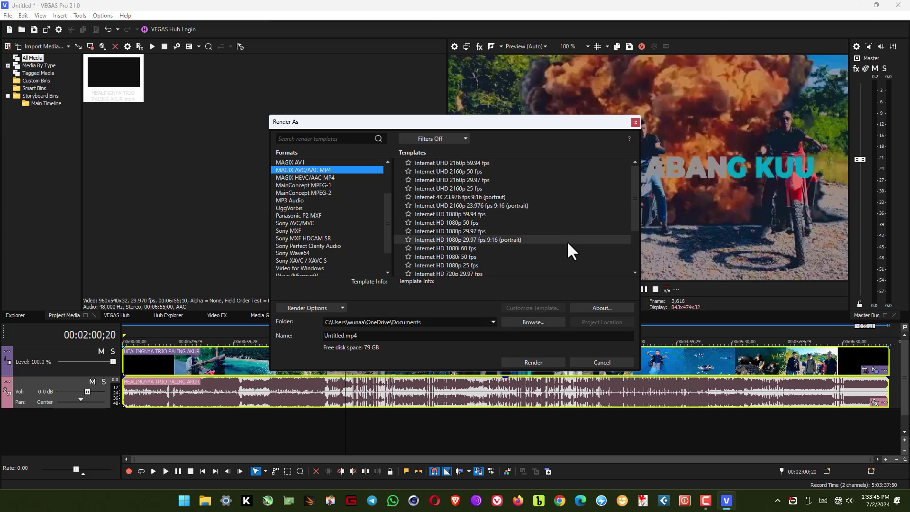
{"action": "scroll", "coordinate": [567, 241], "scroll_direction": "down", "scroll_amount": 3}
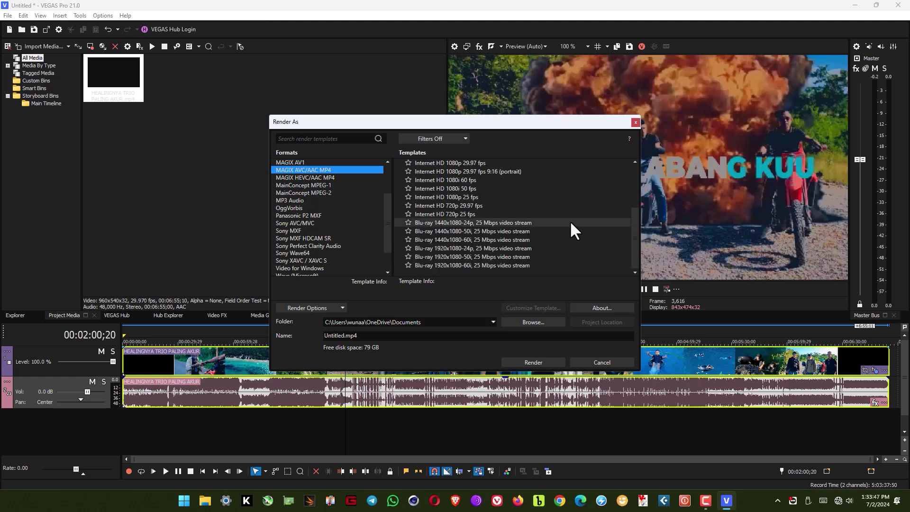
{"action": "scroll", "coordinate": [541, 211], "scroll_direction": "up", "scroll_amount": 2}
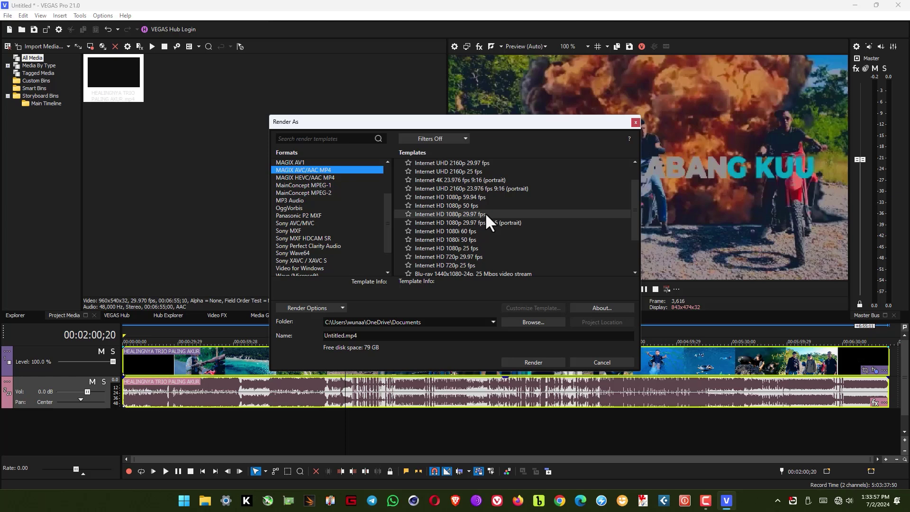
{"action": "left_click", "coordinate": [457, 214]}
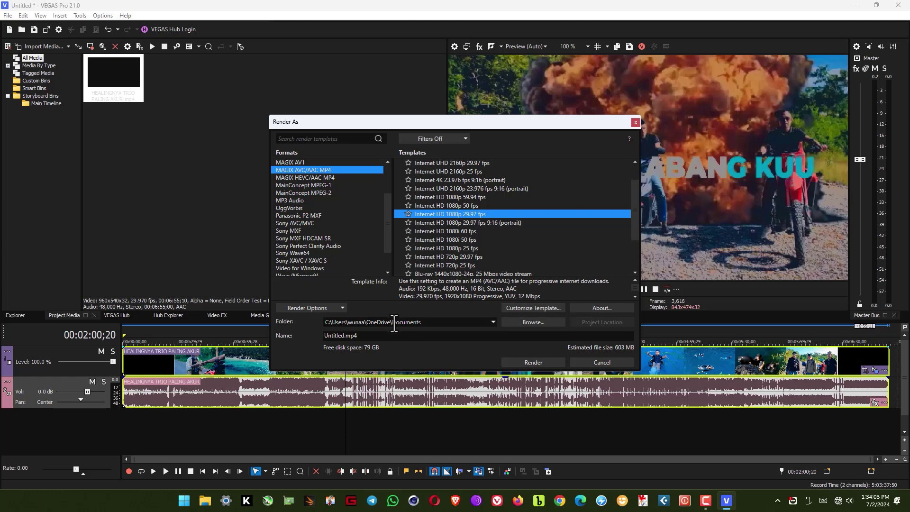
Name the output file tes.mp4 in the Documents folder, start the render, and minimize the program window
{"action": "left_click_drag", "start_coordinate": [370, 334], "coordinate": [320, 330]}
{"action": "type", "text": "tes"}
{"action": "left_click", "coordinate": [493, 322]}
{"action": "left_click", "coordinate": [493, 322]}
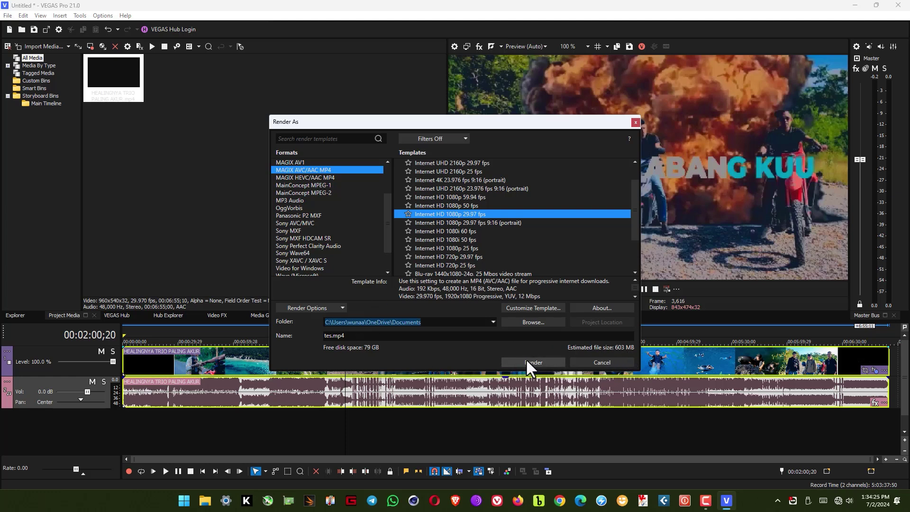
{"action": "left_click", "coordinate": [526, 323]}
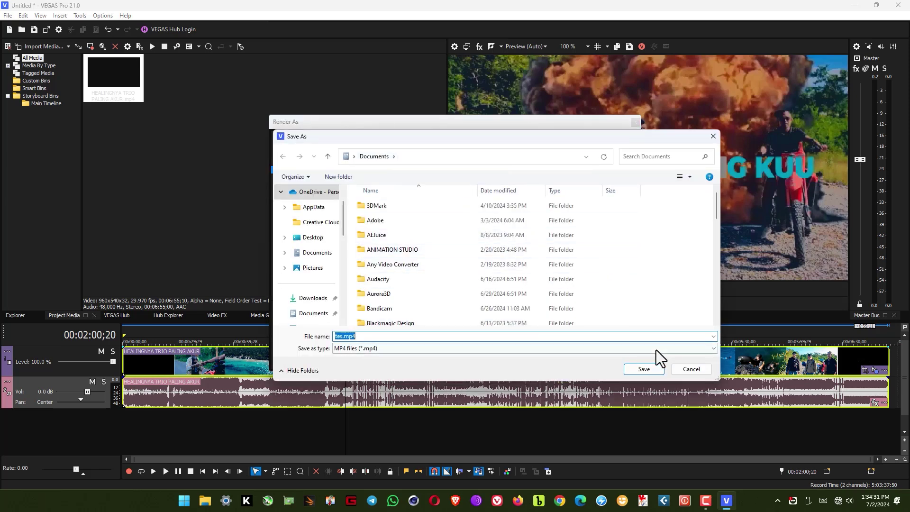
{"action": "left_click", "coordinate": [652, 370]}
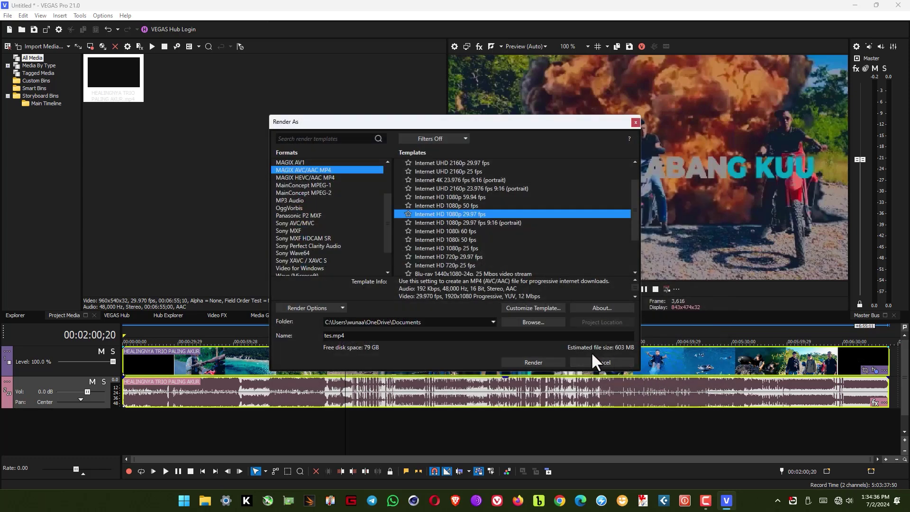
{"action": "left_click", "coordinate": [539, 362]}
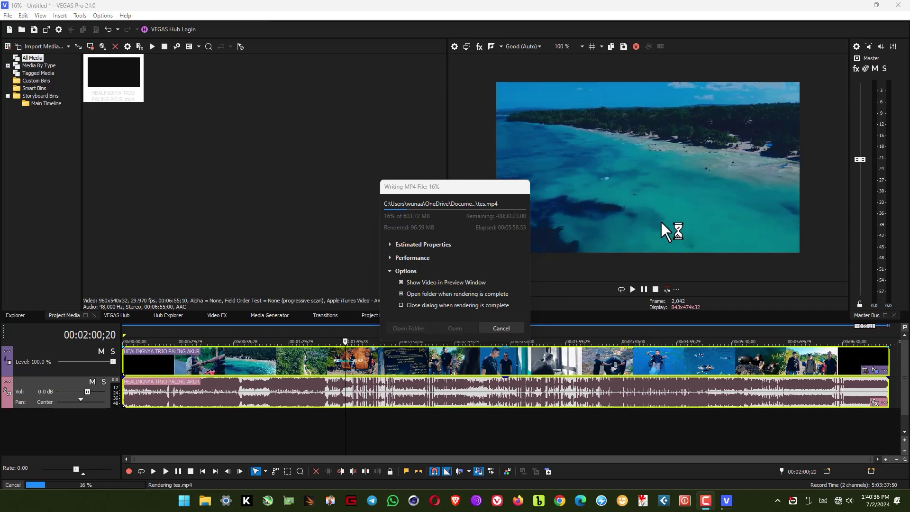
{"action": "left_click", "coordinate": [854, 5]}
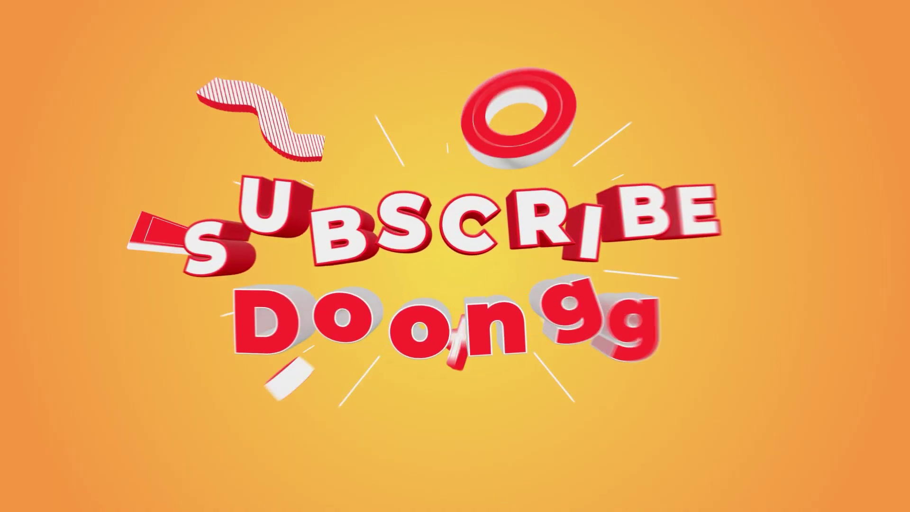